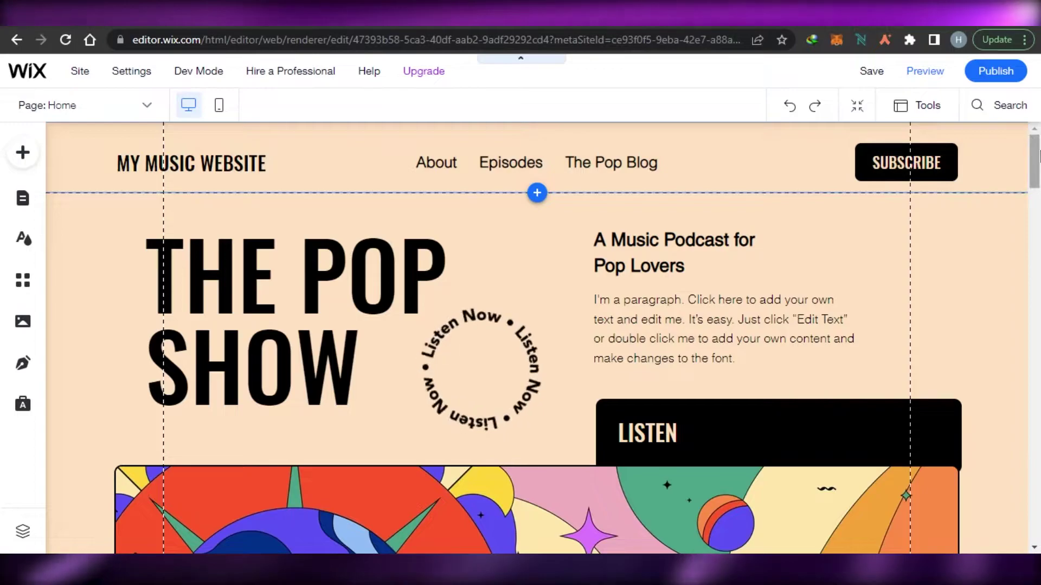
- Review the home page and THE POP SHOW strip, then return to the site dashboard
{"action": "left_click_drag", "start_coordinate": [1038, 157], "coordinate": [1037, 198]}
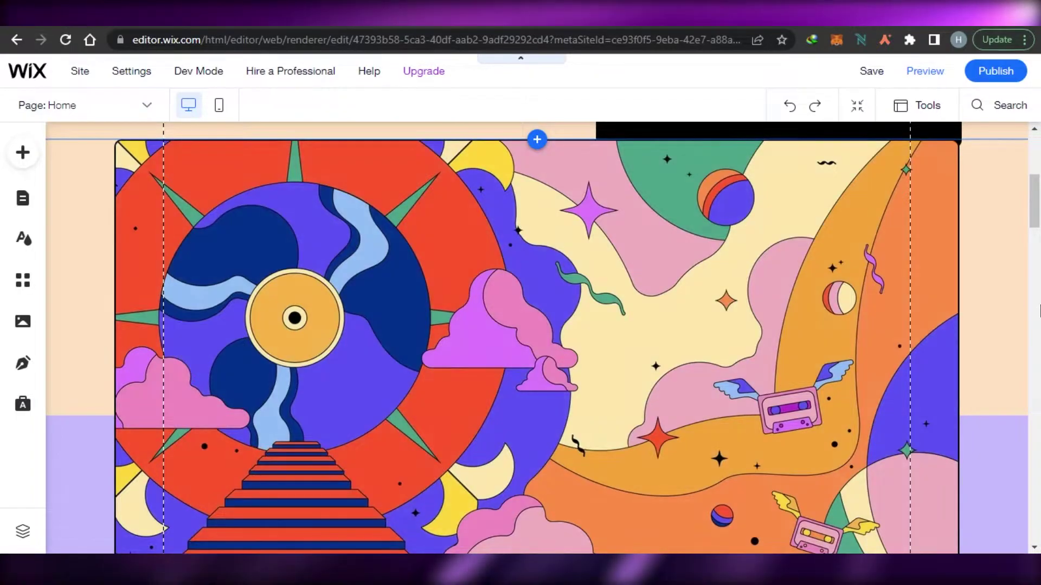
{"action": "scroll", "coordinate": [1040, 281], "scroll_direction": "down", "scroll_amount": 6}
{"action": "scroll", "coordinate": [1040, 280], "scroll_direction": "up", "scroll_amount": 10}
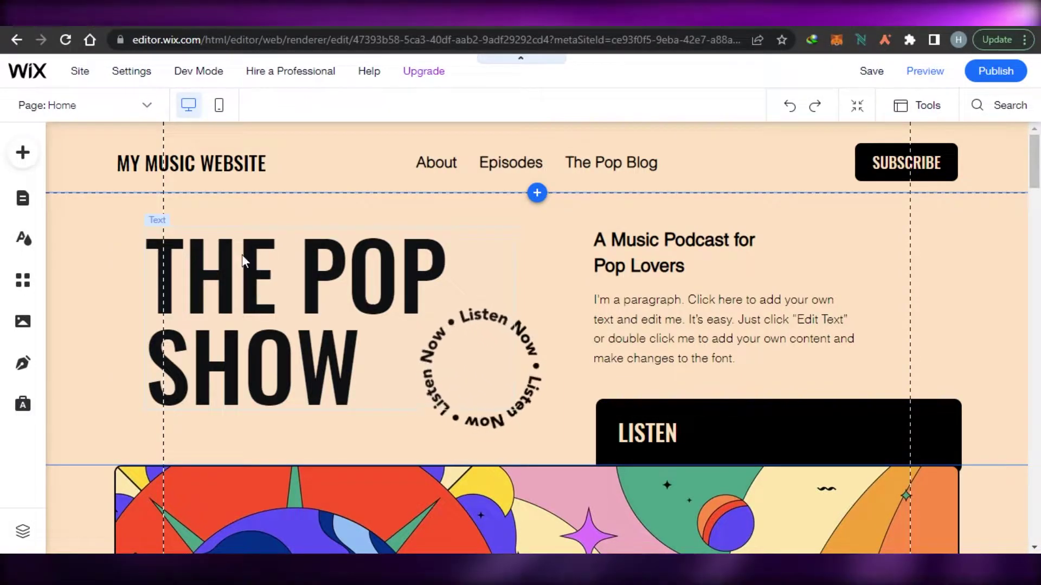
{"action": "left_click", "coordinate": [135, 293]}
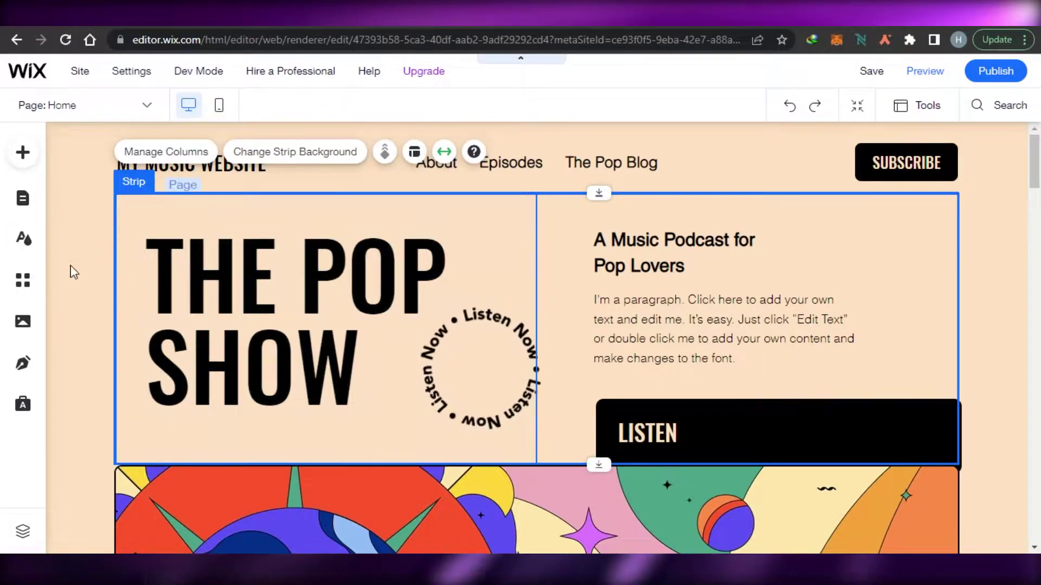
{"action": "left_click", "coordinate": [77, 297]}
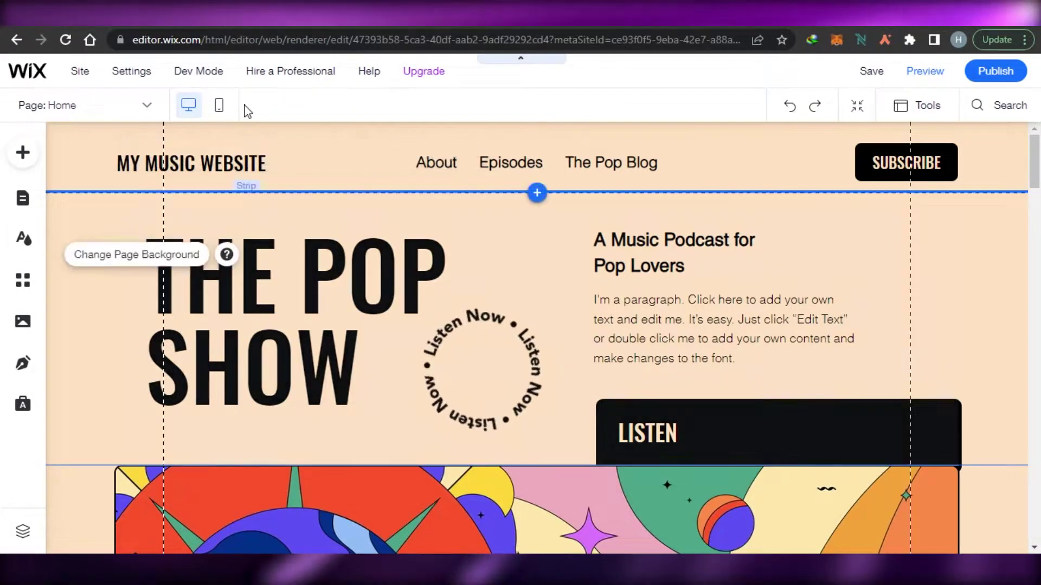
{"action": "key", "text": "alt+Left"}
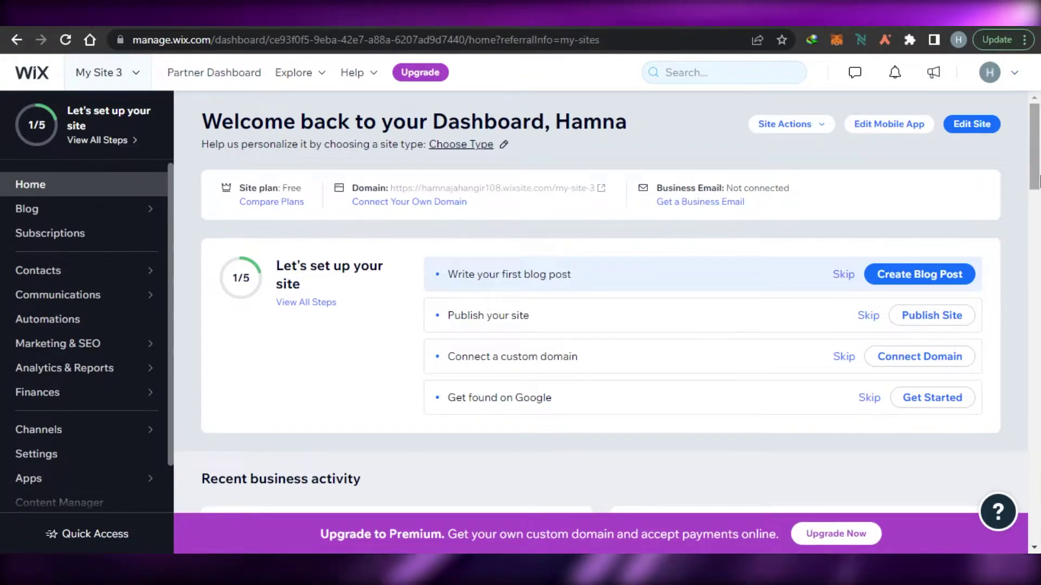
- Browse the My Site 3 dashboard and check its recent sites switcher twice
{"action": "left_click_drag", "start_coordinate": [1039, 147], "coordinate": [1039, 242]}
{"action": "scroll", "coordinate": [1040, 243], "scroll_direction": "down", "scroll_amount": 12}
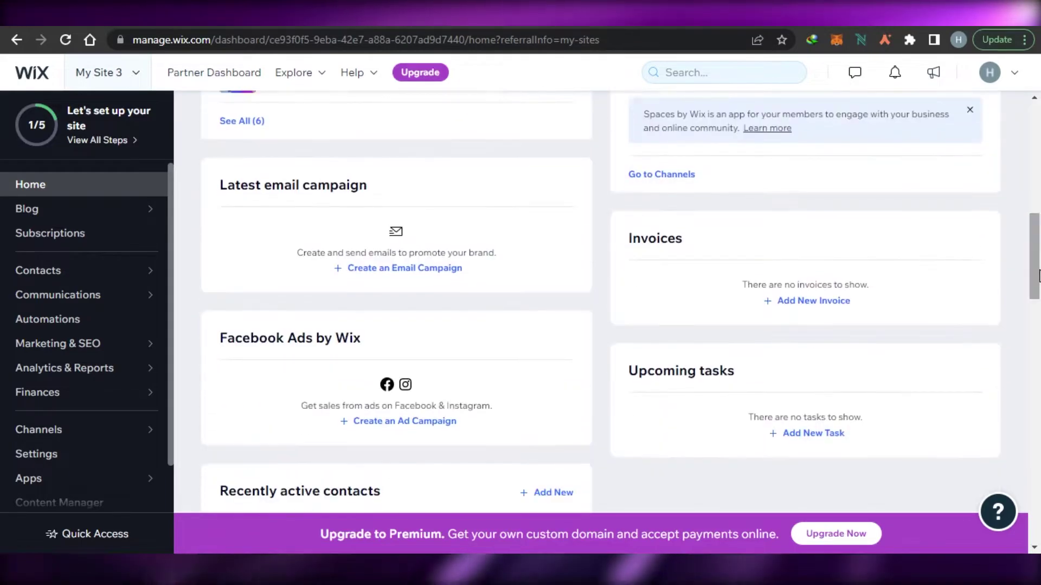
{"action": "scroll", "coordinate": [1039, 258], "scroll_direction": "up", "scroll_amount": 8}
{"action": "scroll", "coordinate": [1039, 257], "scroll_direction": "up", "scroll_amount": 10}
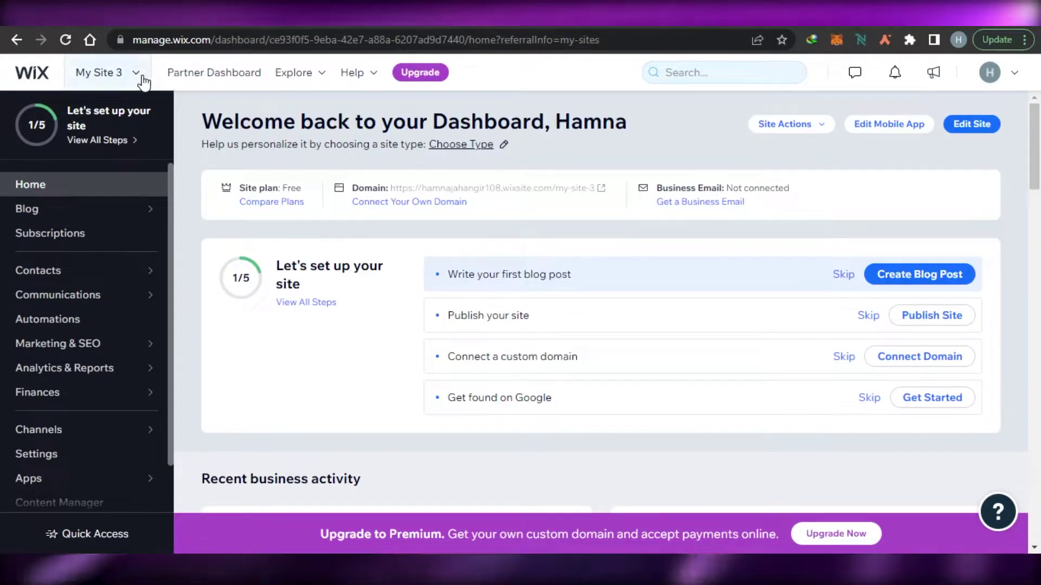
{"action": "left_click", "coordinate": [142, 81]}
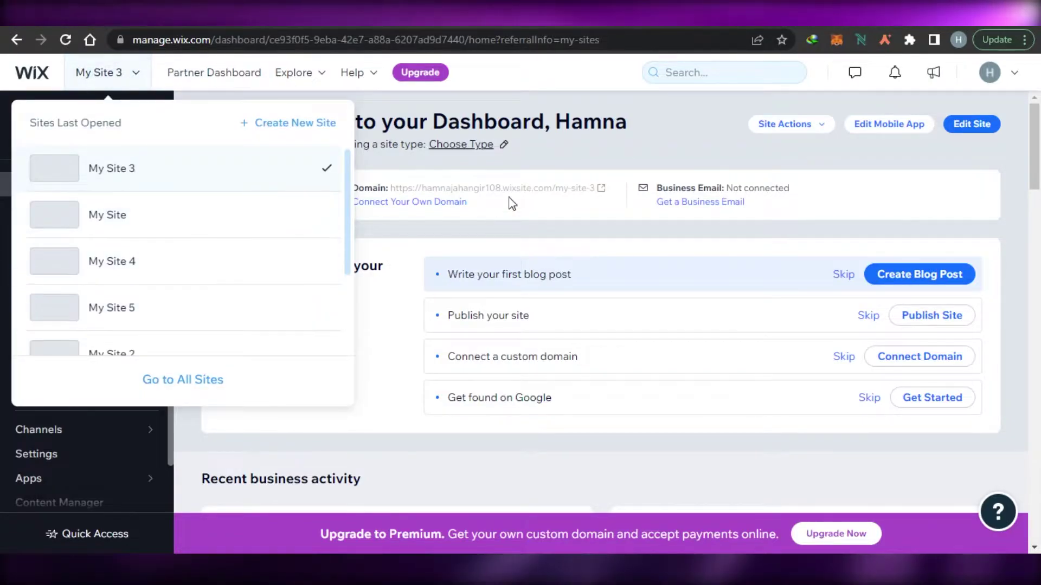
{"action": "left_click", "coordinate": [664, 156]}
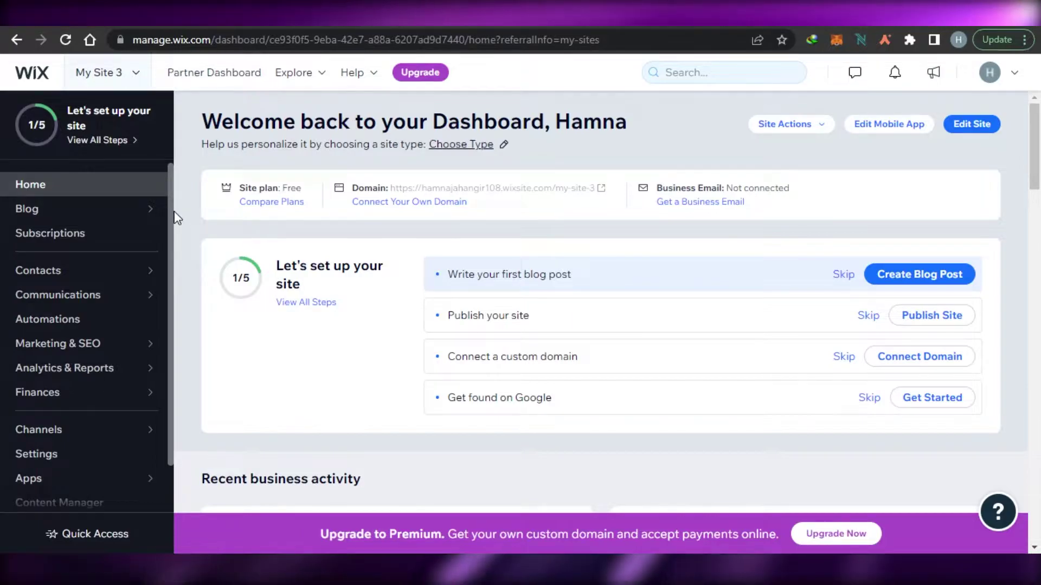
{"action": "scroll", "coordinate": [173, 317], "scroll_direction": "down", "scroll_amount": 1}
{"action": "scroll", "coordinate": [173, 317], "scroll_direction": "up", "scroll_amount": 1}
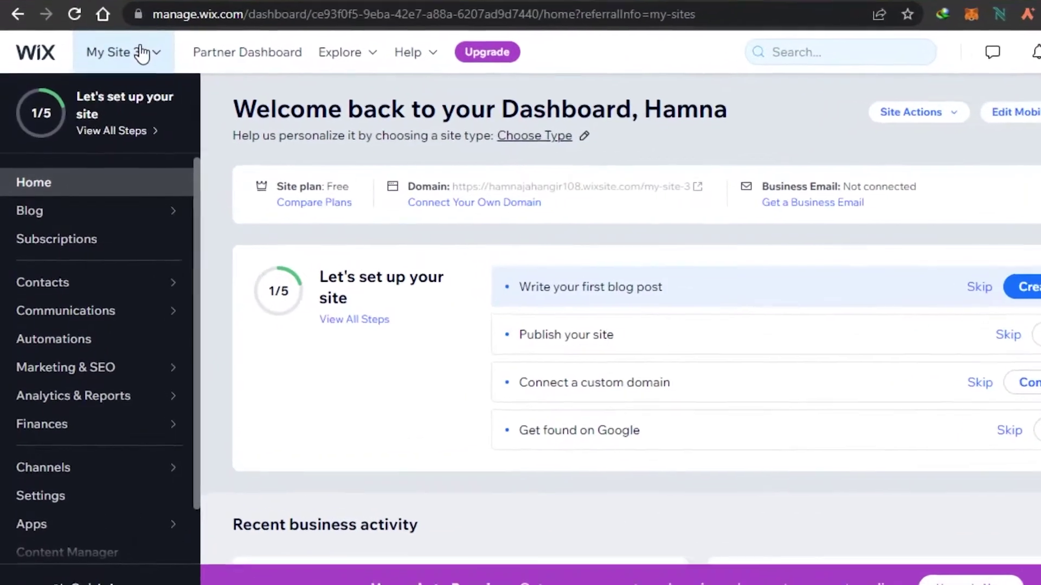
{"action": "left_click", "coordinate": [124, 73]}
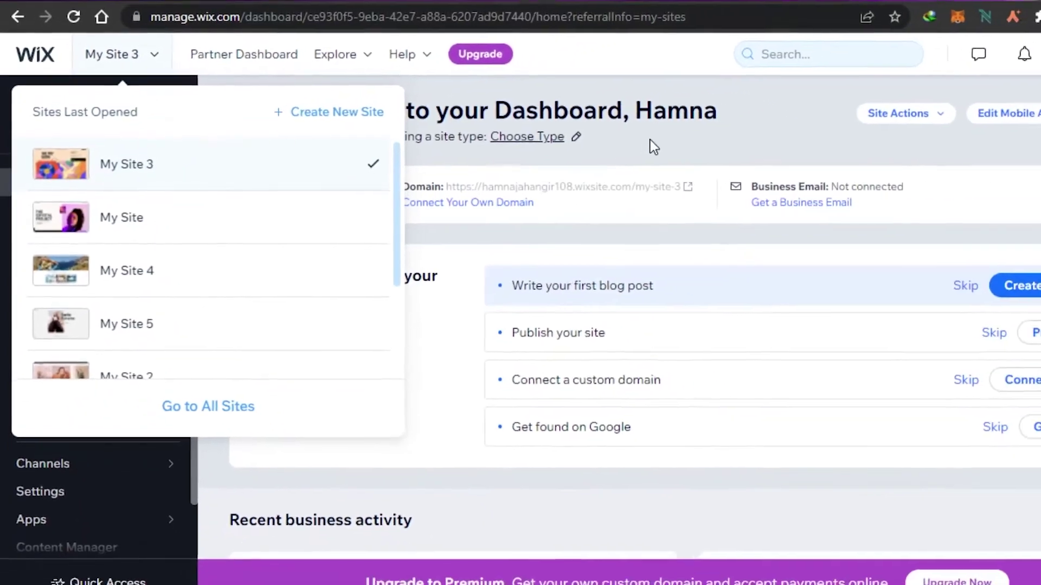
{"action": "left_click", "coordinate": [805, 136]}
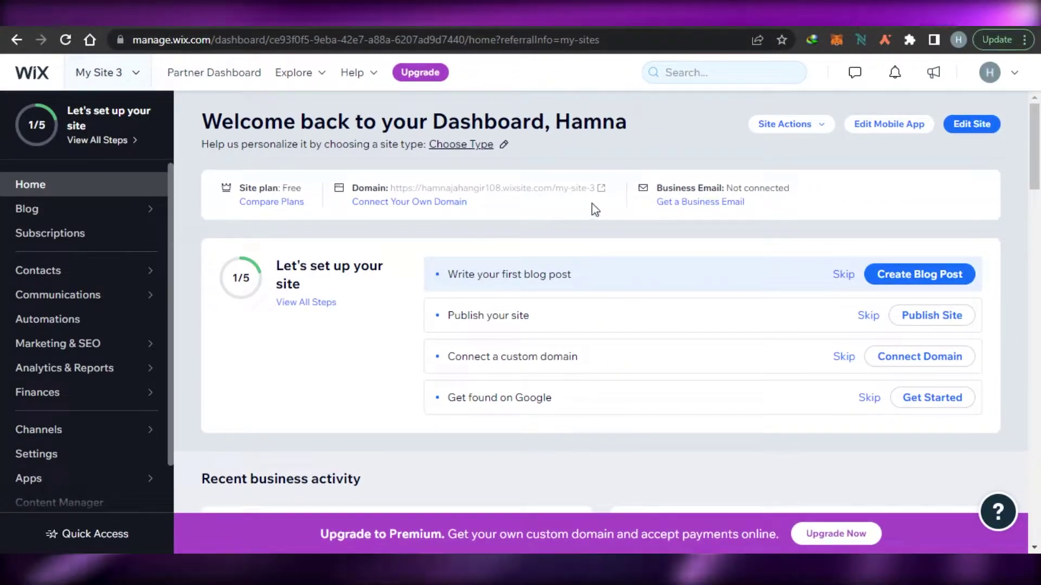
- Open My Site 3 in the editor and scroll through its home page
{"action": "left_click", "coordinate": [969, 126]}
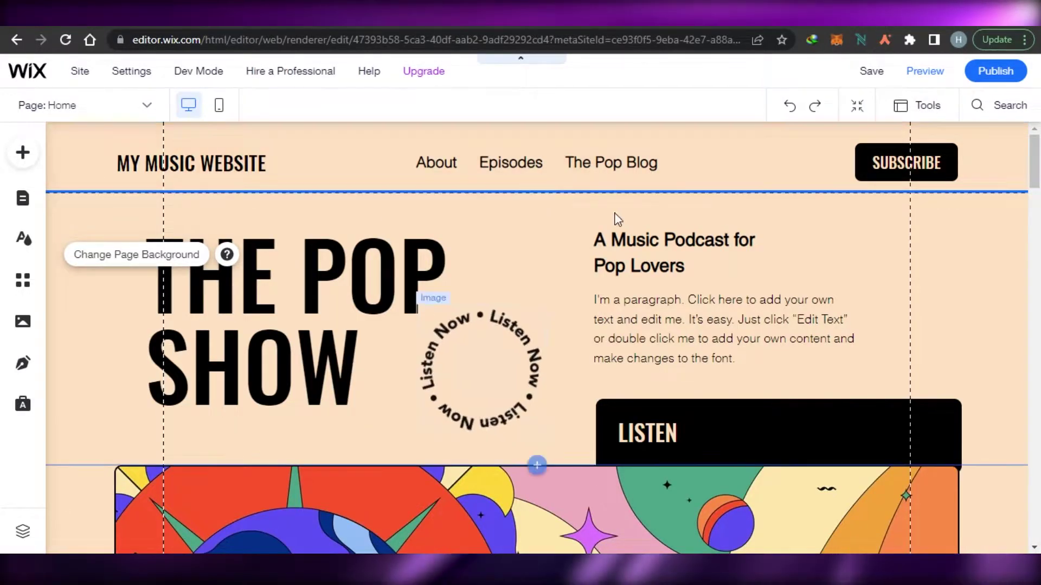
{"action": "scroll", "coordinate": [1035, 179], "scroll_direction": "down", "scroll_amount": 2}
{"action": "scroll", "coordinate": [1036, 179], "scroll_direction": "down", "scroll_amount": 3}
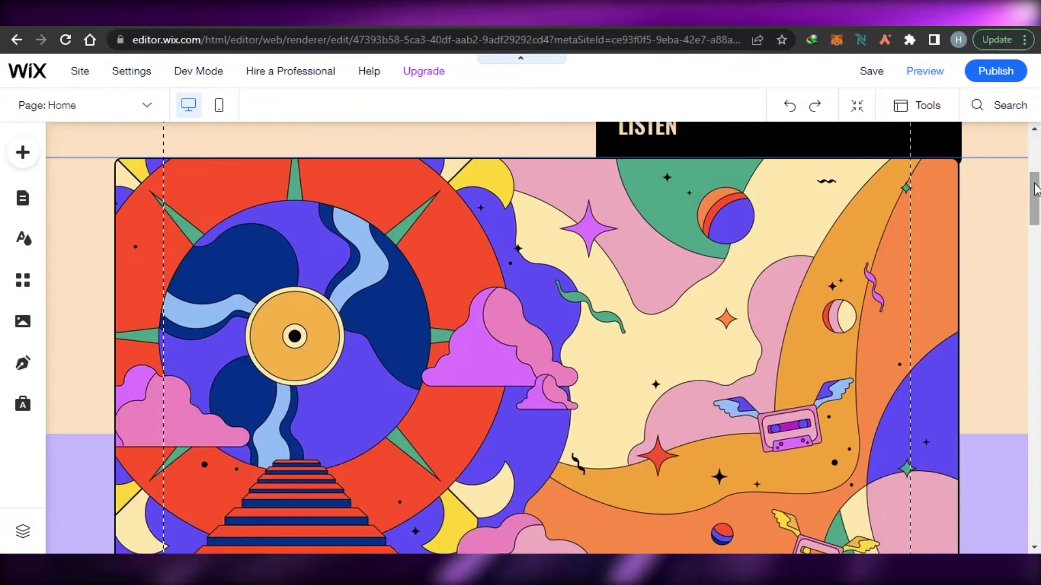
{"action": "scroll", "coordinate": [1035, 163], "scroll_direction": "up", "scroll_amount": 5}
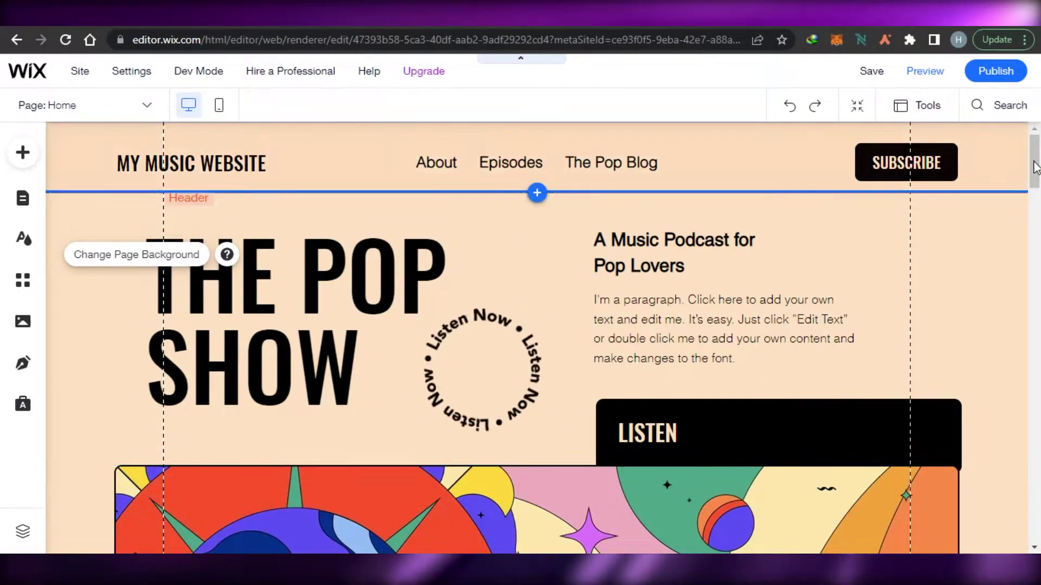
{"action": "left_click_drag", "start_coordinate": [1034, 163], "coordinate": [1035, 131]}
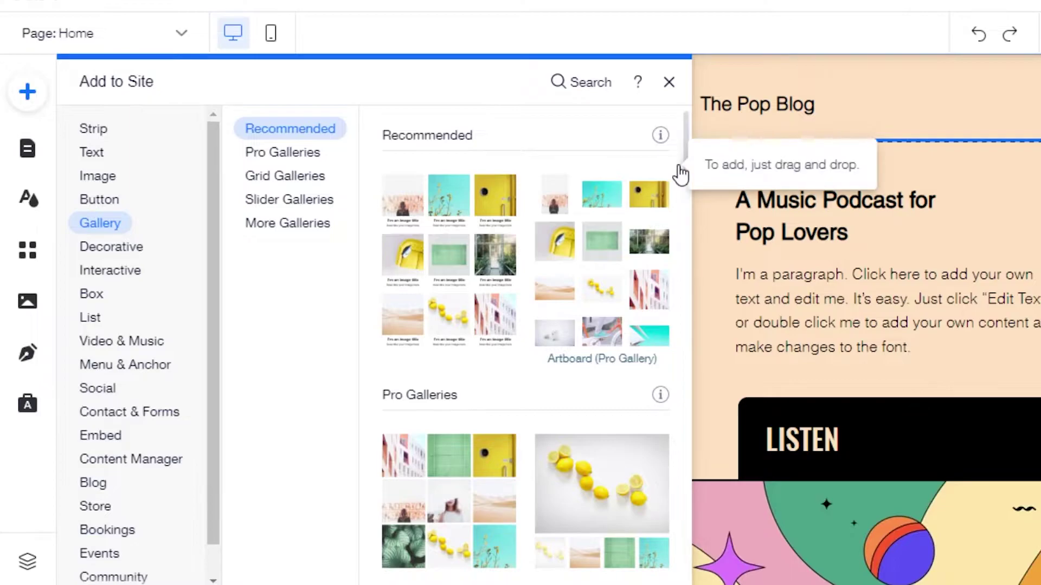
- Browse the Add panel's gallery, contact, text, image, button, shape and social categories
{"action": "left_click", "coordinate": [271, 176]}
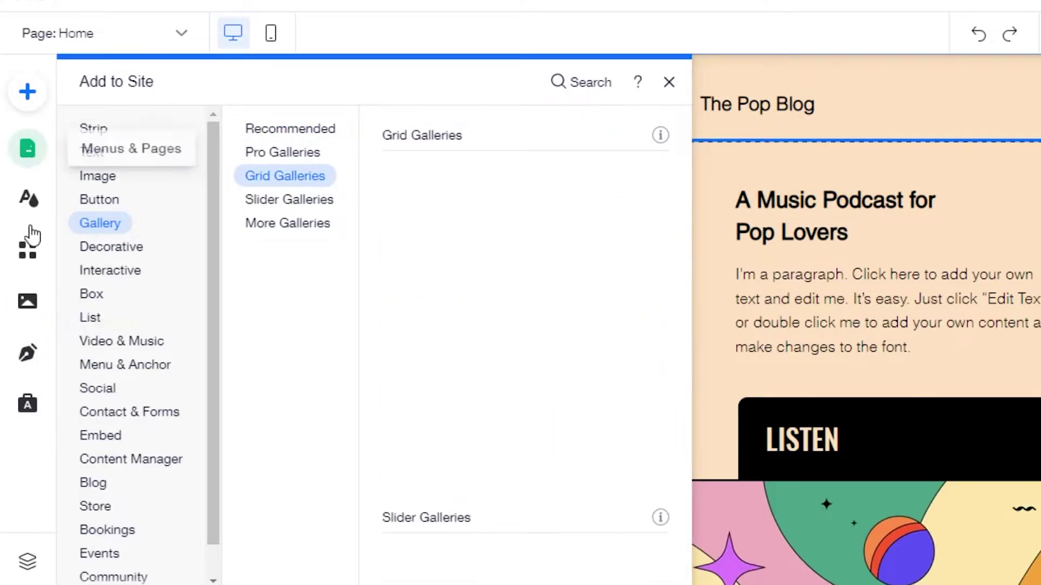
{"action": "left_click", "coordinate": [129, 412]}
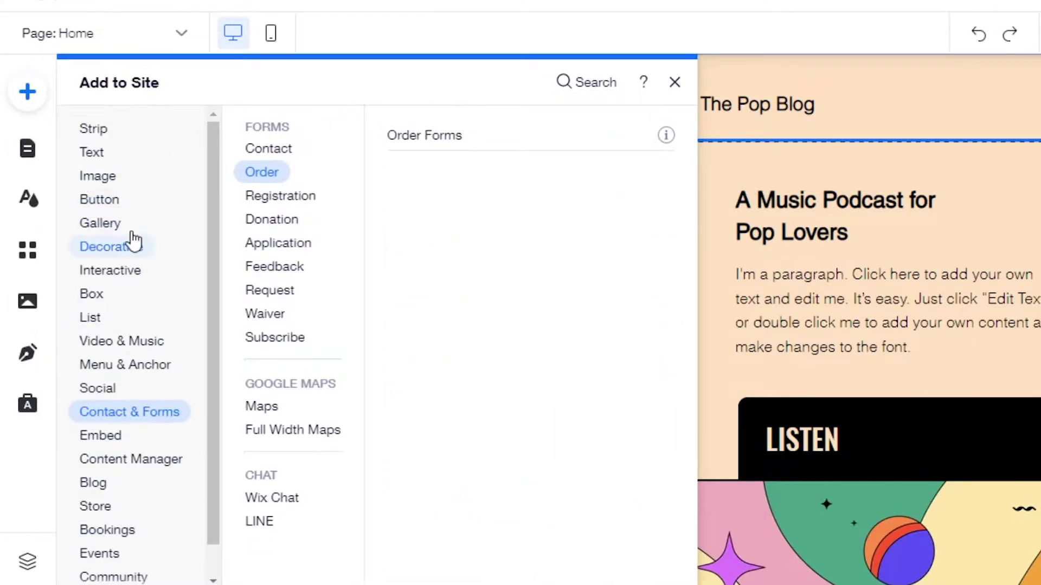
{"action": "left_click_drag", "start_coordinate": [218, 203], "coordinate": [218, 225]}
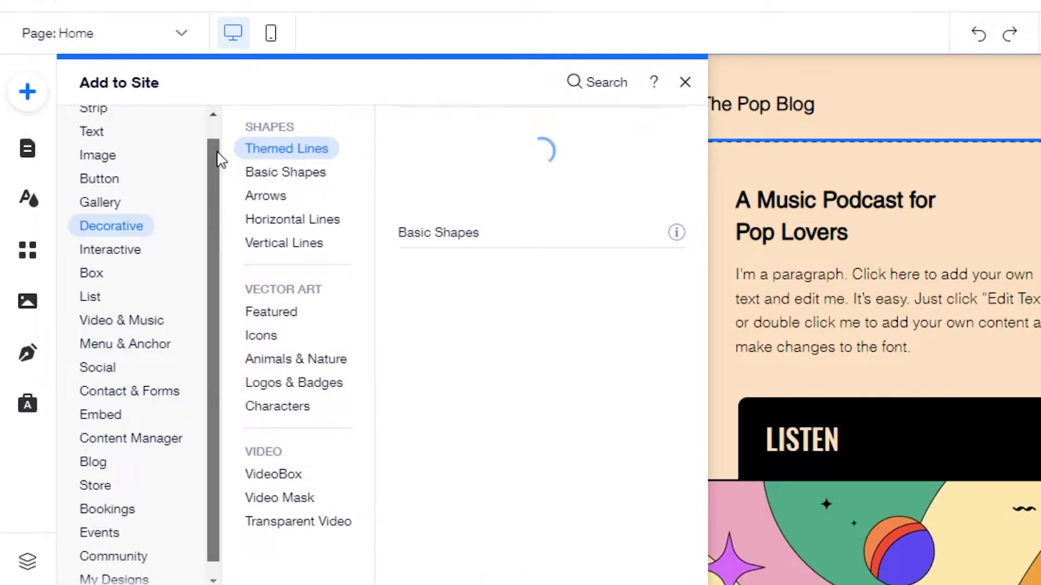
{"action": "scroll", "coordinate": [217, 159], "scroll_direction": "up", "scroll_amount": 1}
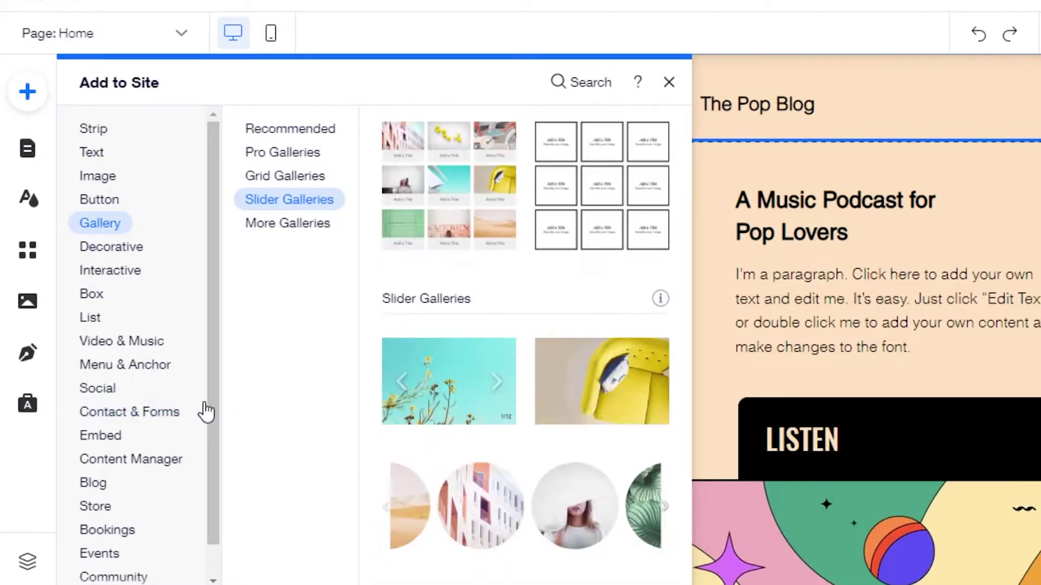
{"action": "left_click", "coordinate": [95, 154]}
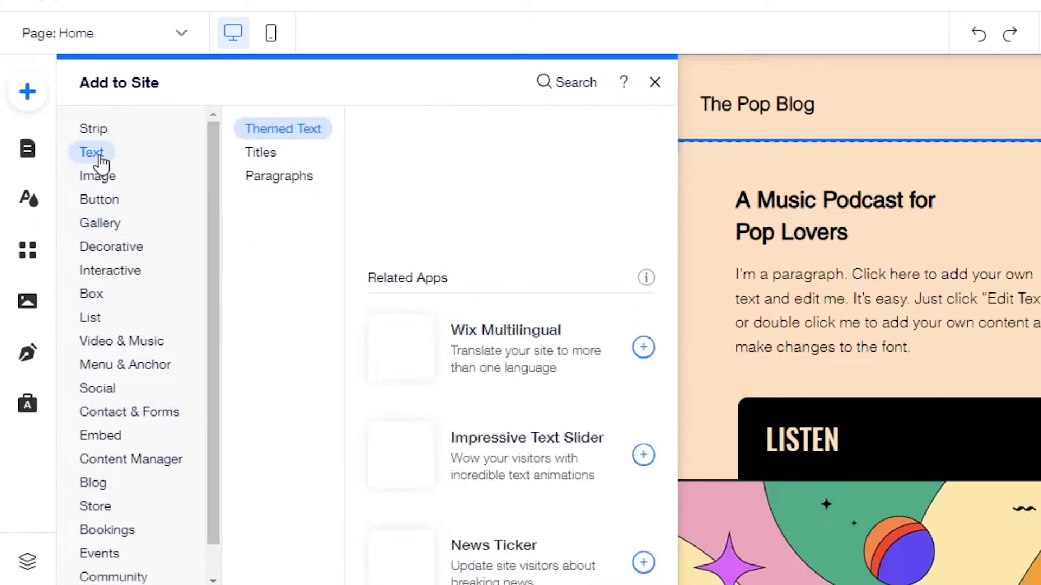
{"action": "left_click", "coordinate": [99, 175]}
{"action": "left_click", "coordinate": [94, 202]}
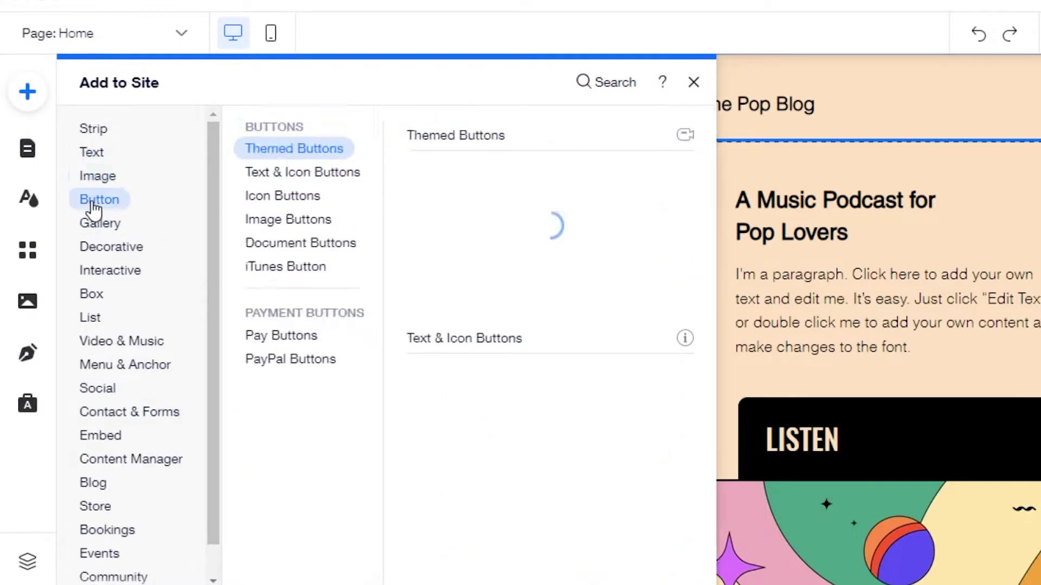
{"action": "left_click", "coordinate": [93, 253]}
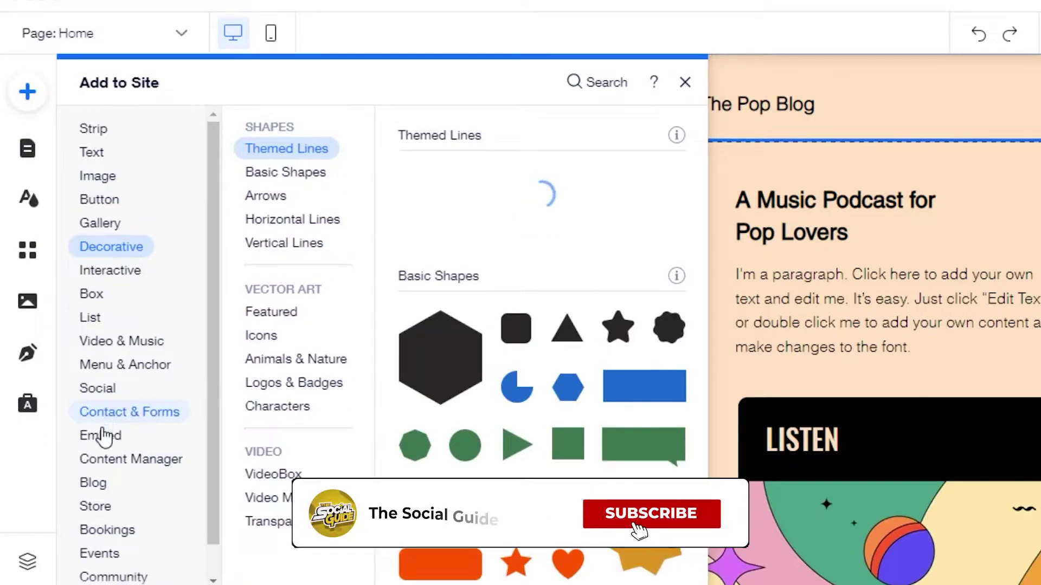
{"action": "left_click", "coordinate": [109, 390]}
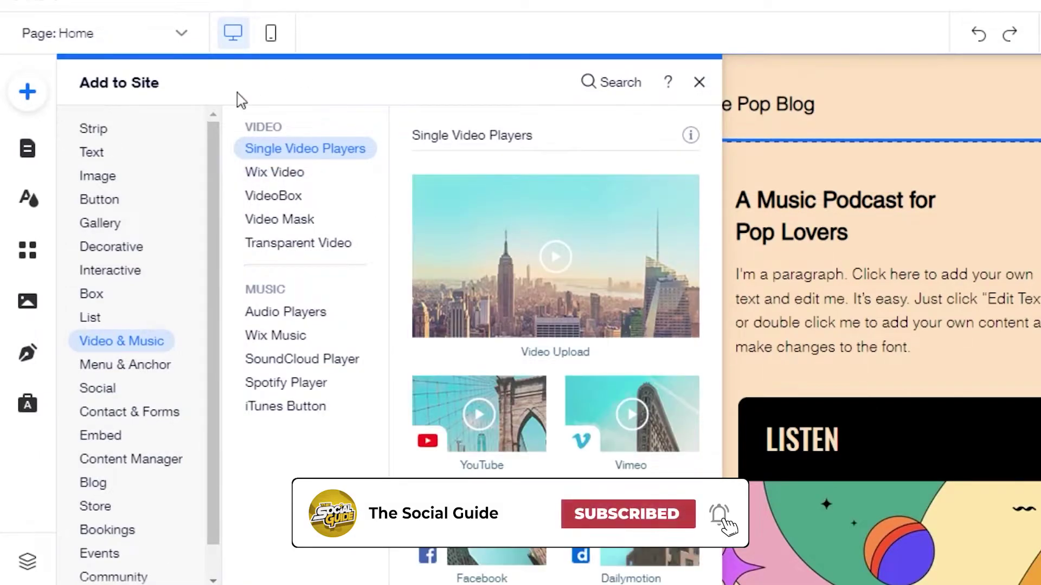
- Place the circular 'Naturally.' hover box from Box > Hover Boxes onto the purple strip
{"action": "left_click", "coordinate": [90, 297]}
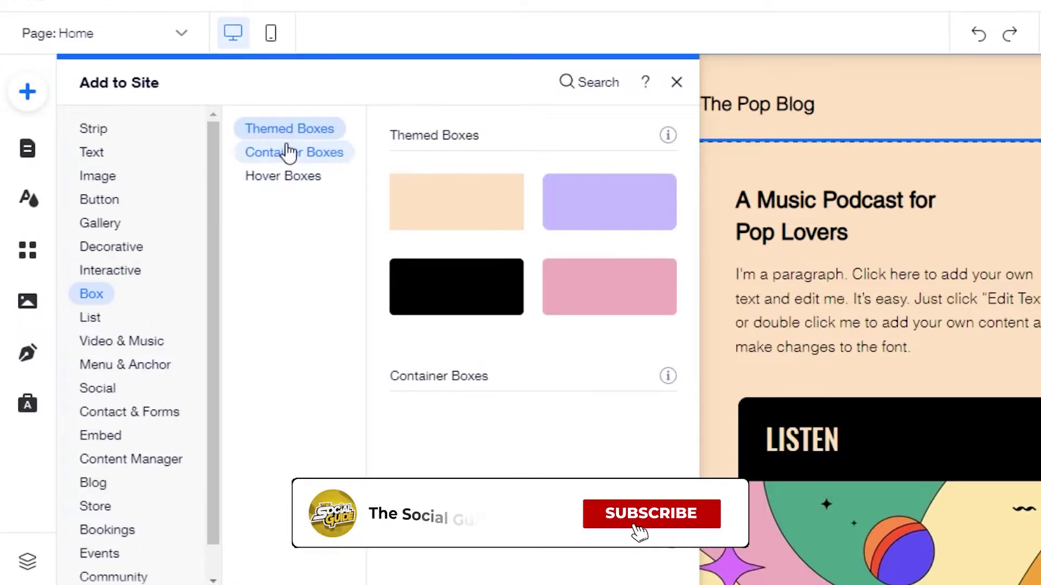
{"action": "left_click", "coordinate": [288, 179]}
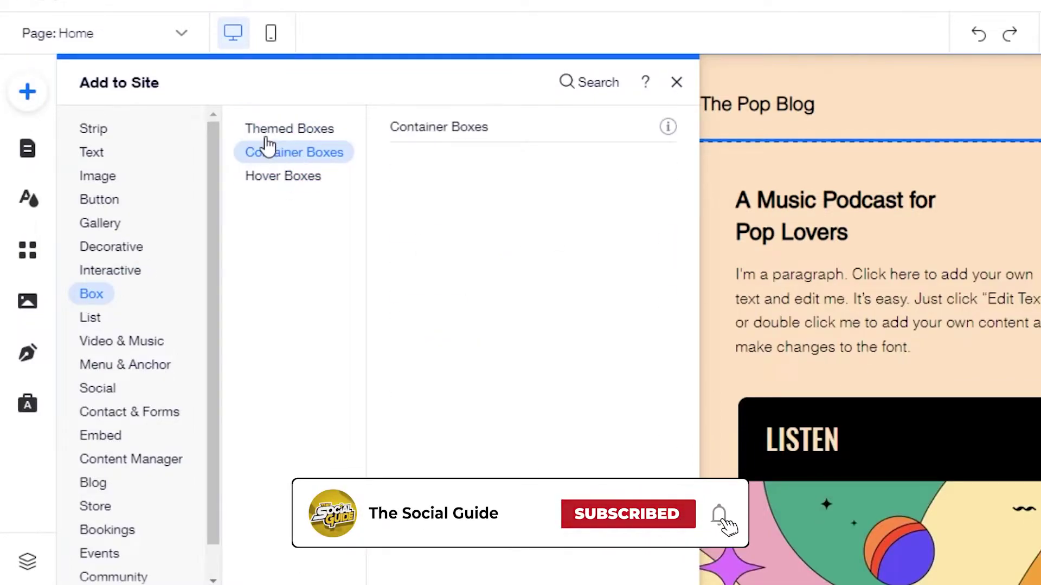
{"action": "left_click", "coordinate": [301, 133]}
{"action": "left_click", "coordinate": [308, 158]}
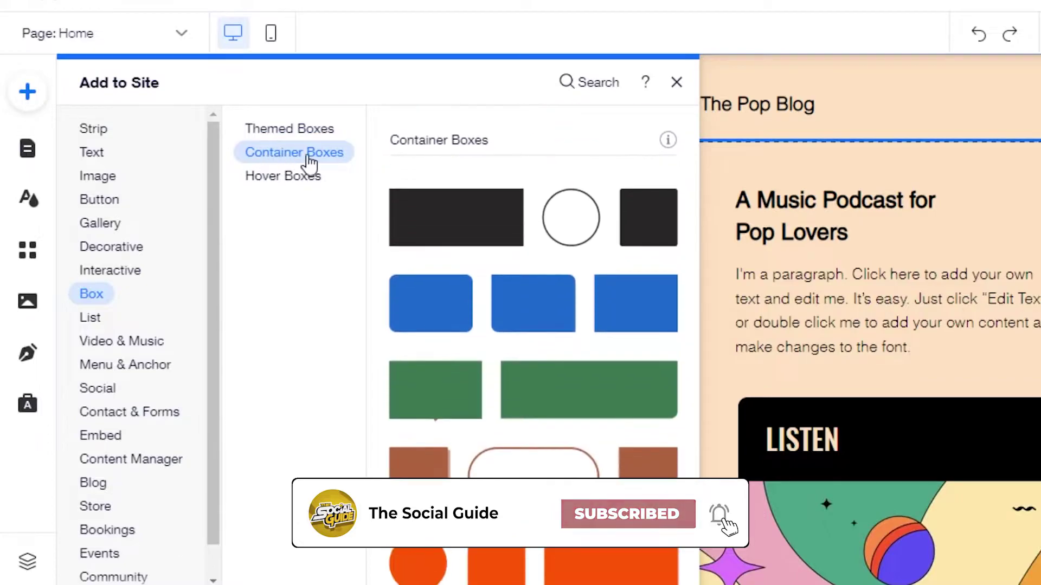
{"action": "left_click", "coordinate": [290, 185]}
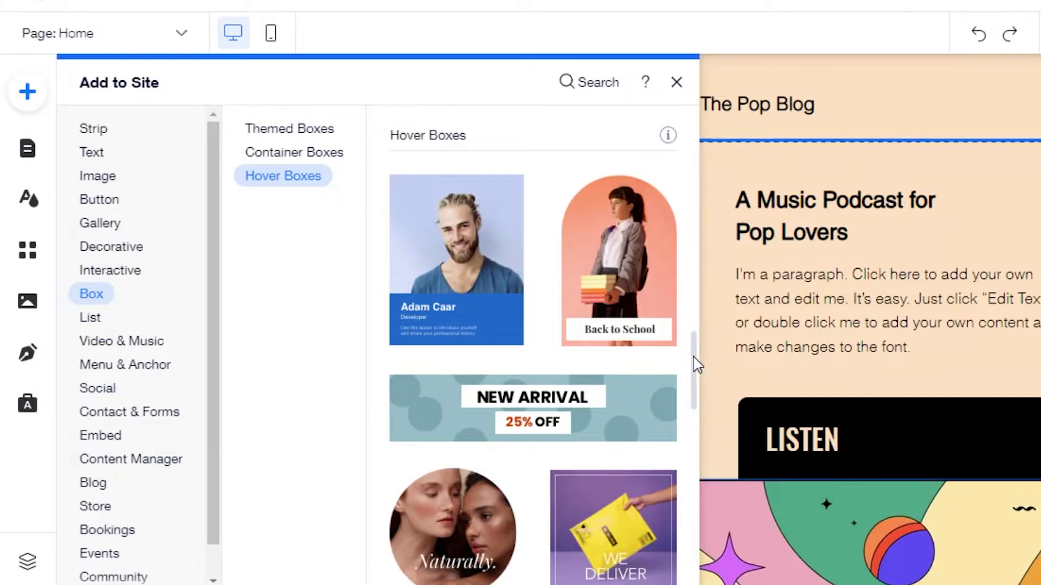
{"action": "left_click_drag", "start_coordinate": [698, 363], "coordinate": [692, 434]}
{"action": "scroll", "coordinate": [694, 433], "scroll_direction": "down", "scroll_amount": 1}
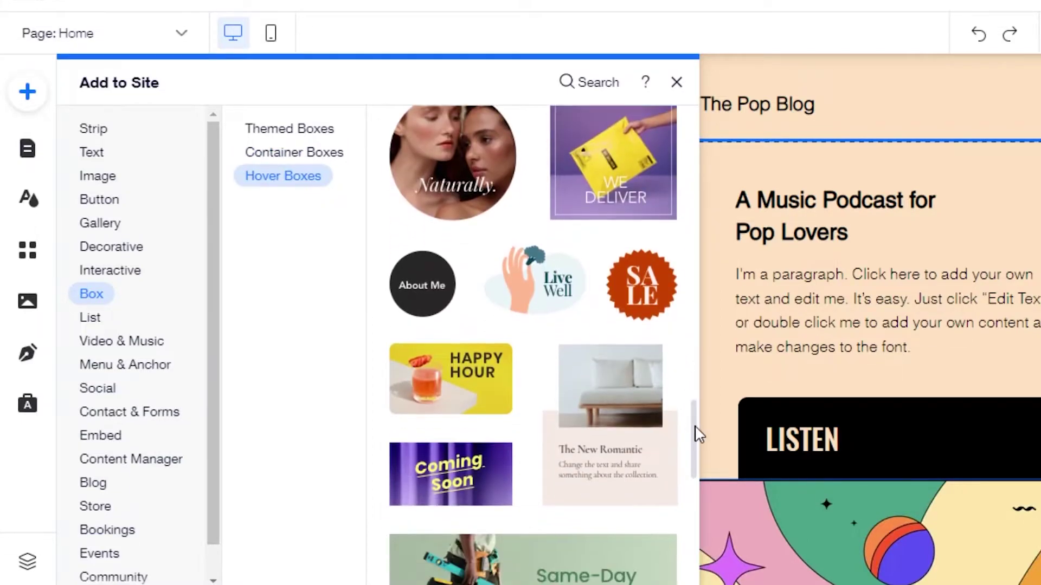
{"action": "scroll", "coordinate": [703, 437], "scroll_direction": "down", "scroll_amount": 15}
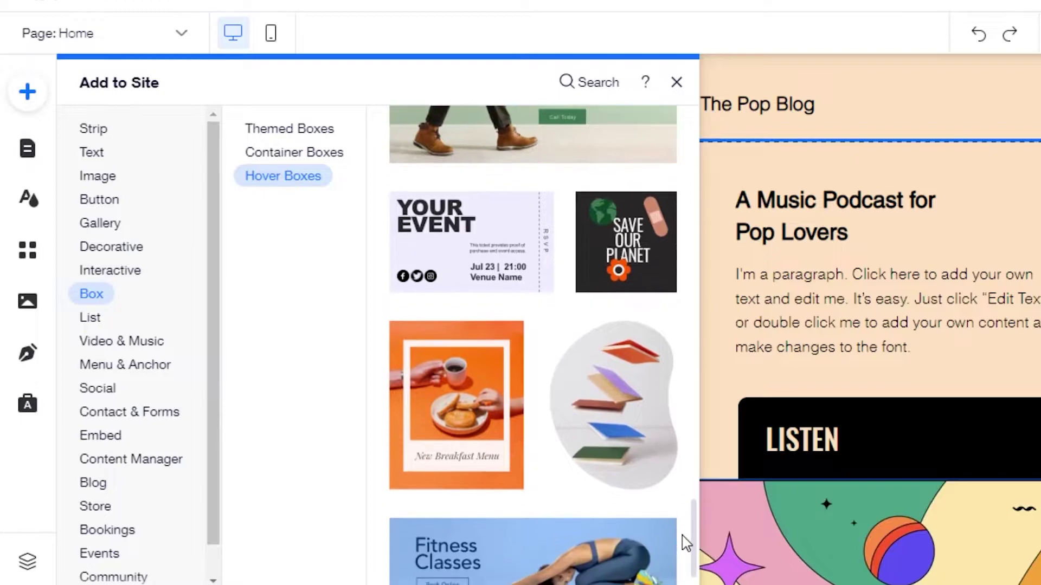
{"action": "left_click_drag", "start_coordinate": [688, 567], "coordinate": [698, 382]}
{"action": "scroll", "coordinate": [587, 388], "scroll_direction": "down", "scroll_amount": 3}
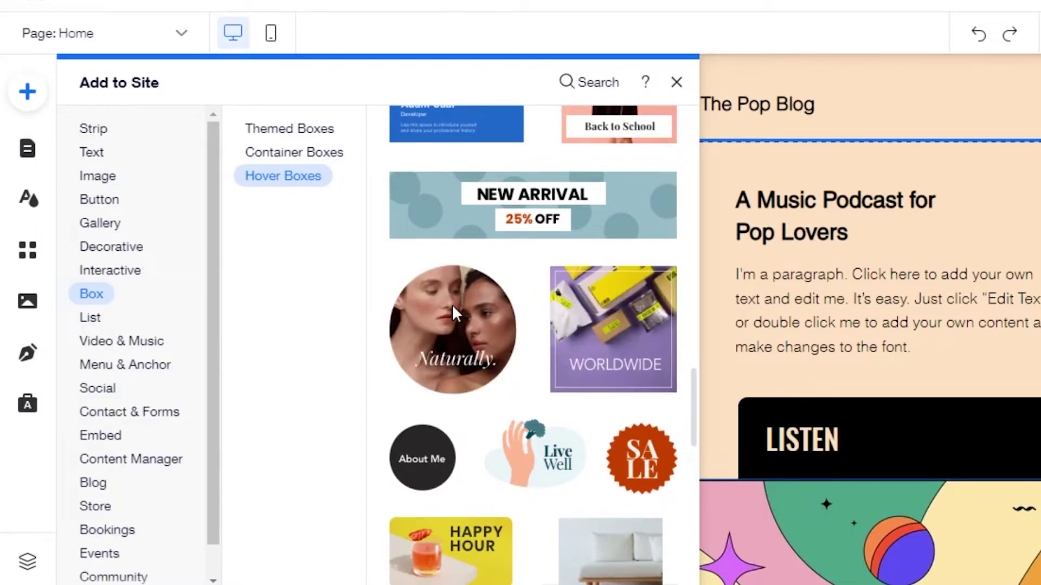
{"action": "left_click", "coordinate": [452, 328]}
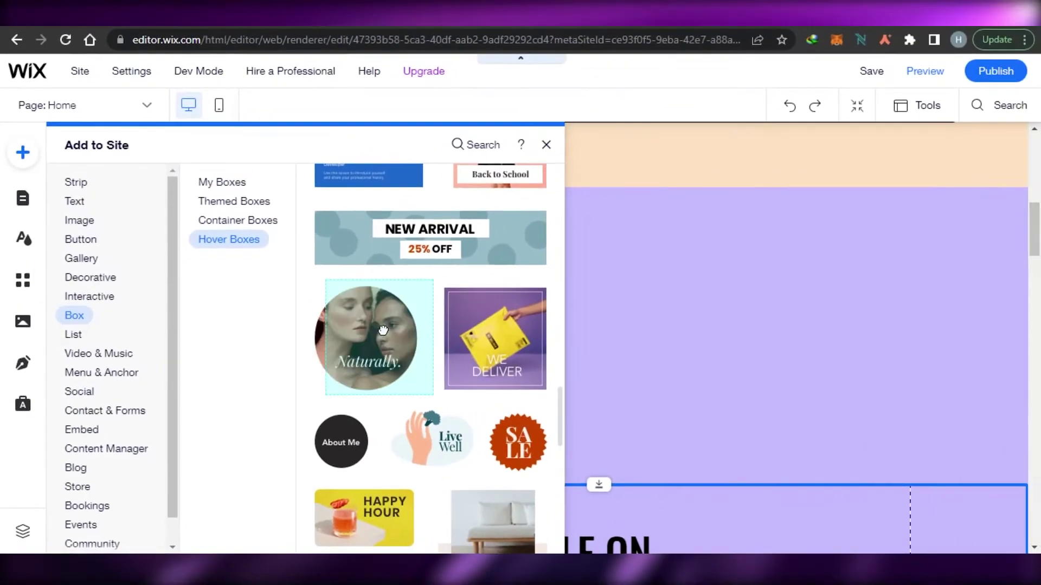
{"action": "left_click_drag", "start_coordinate": [452, 328], "coordinate": [685, 325]}
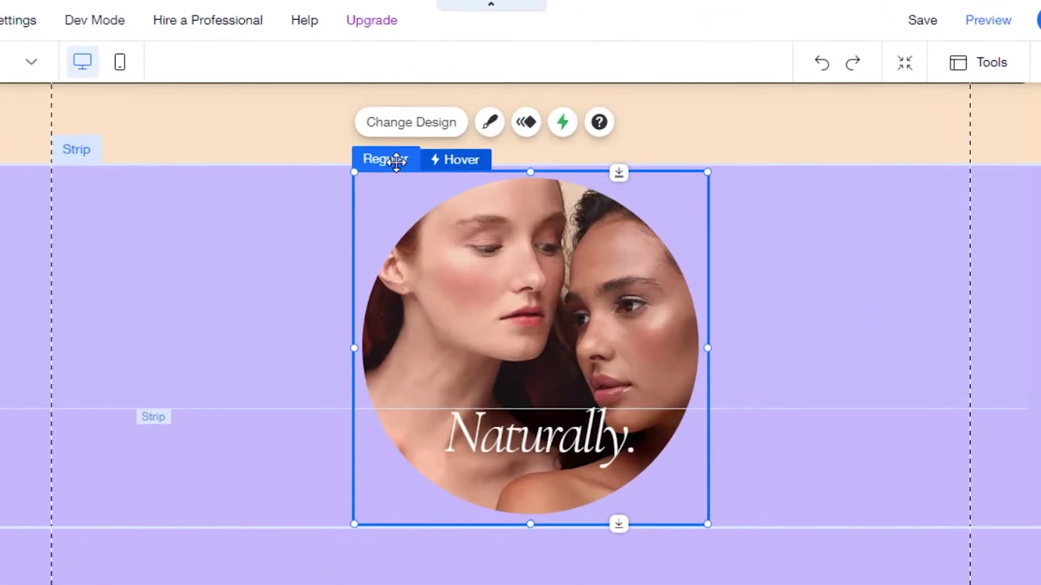
{"action": "left_click", "coordinate": [464, 158]}
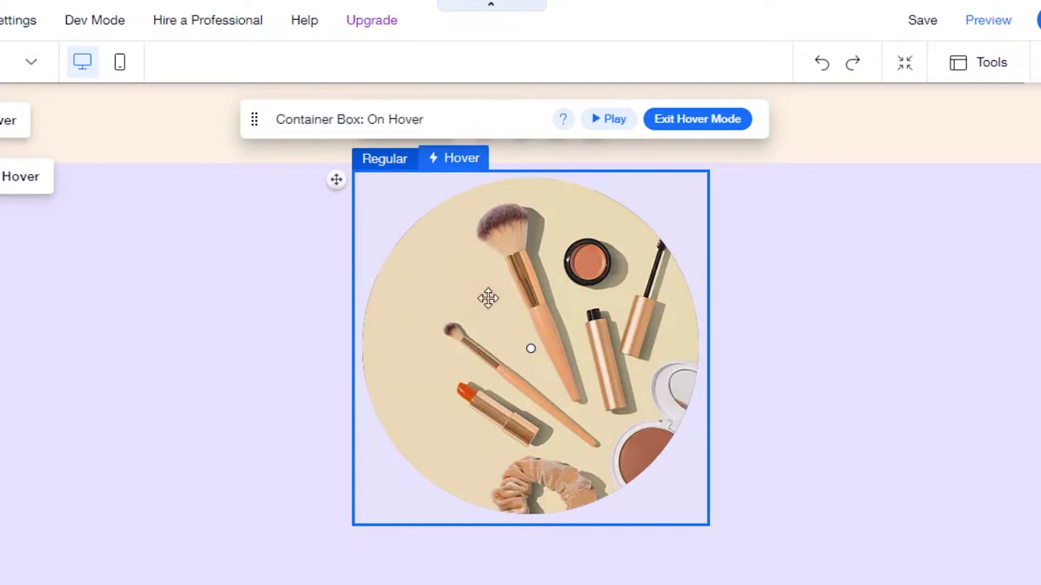
{"action": "left_click", "coordinate": [596, 128]}
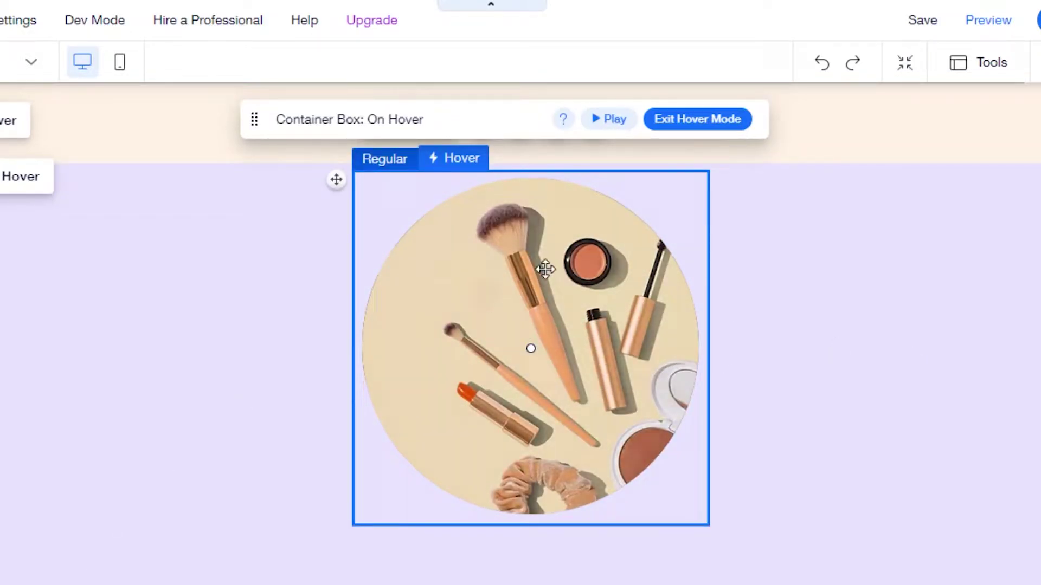
{"action": "left_click", "coordinate": [451, 193]}
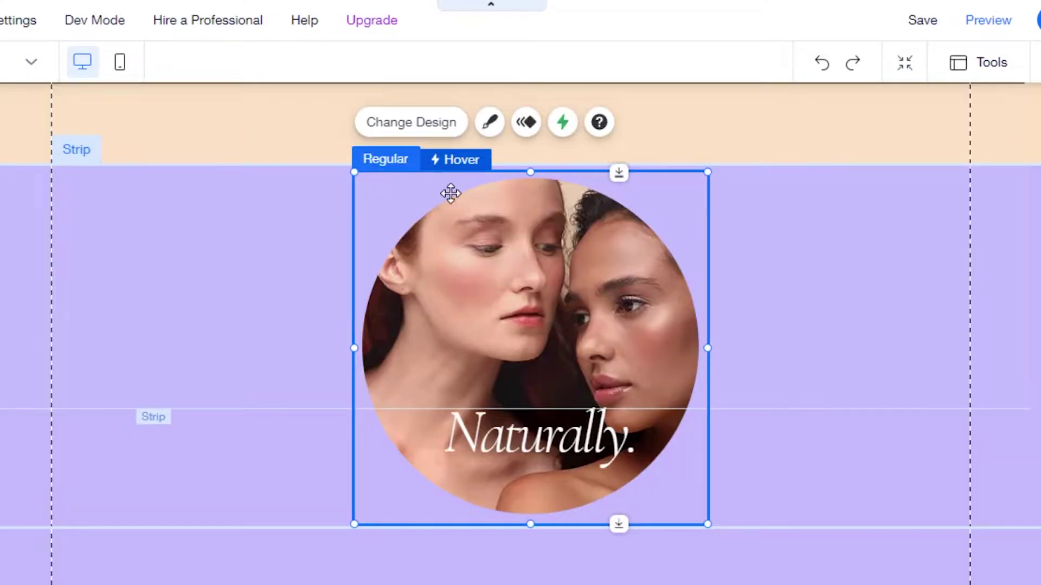
{"action": "left_click", "coordinate": [460, 162]}
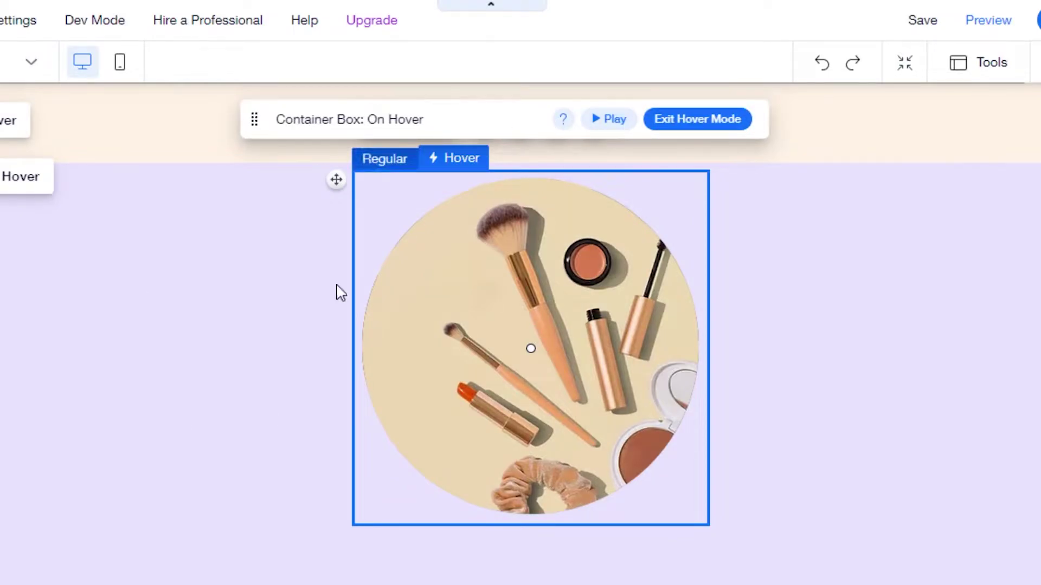
{"action": "left_click", "coordinate": [341, 255]}
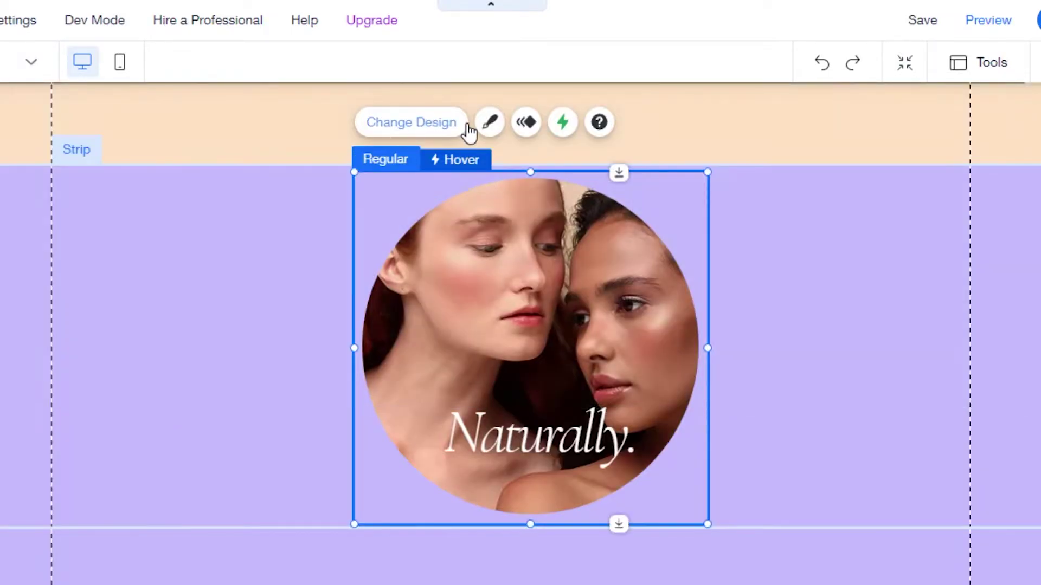
{"action": "left_click", "coordinate": [423, 130]}
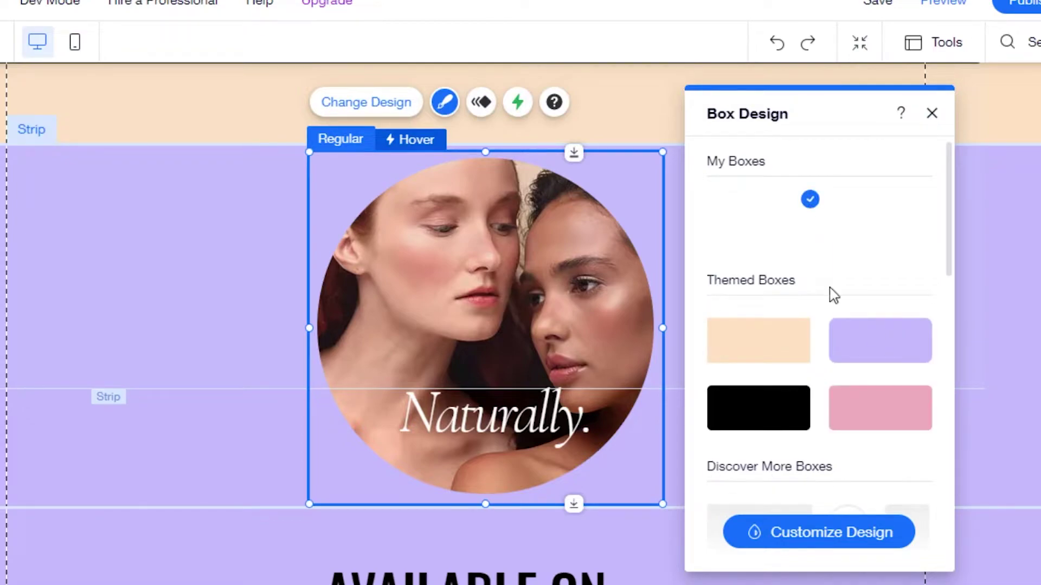
{"action": "left_click", "coordinate": [519, 105]}
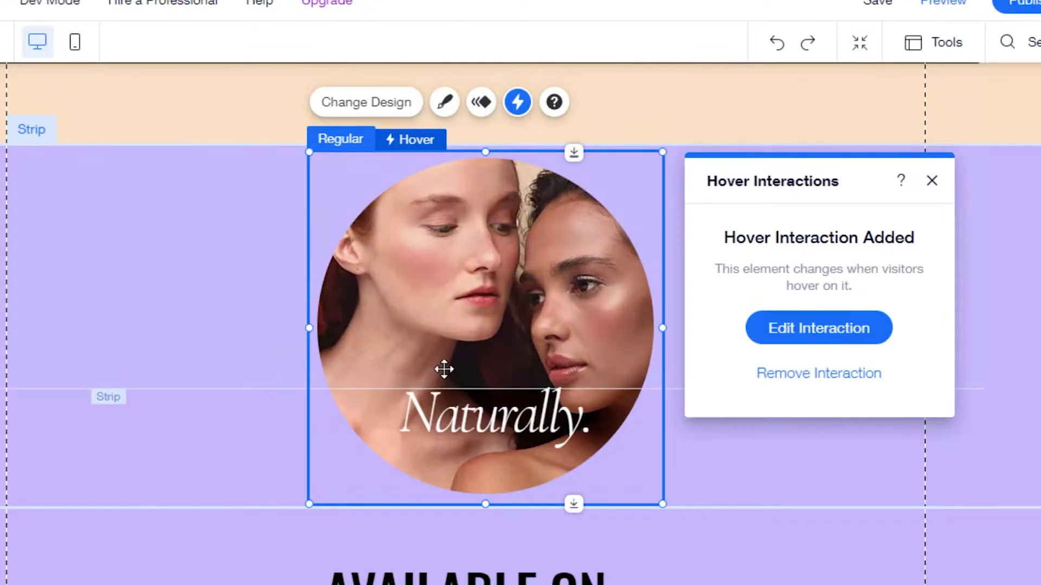
{"action": "left_click", "coordinate": [834, 328]}
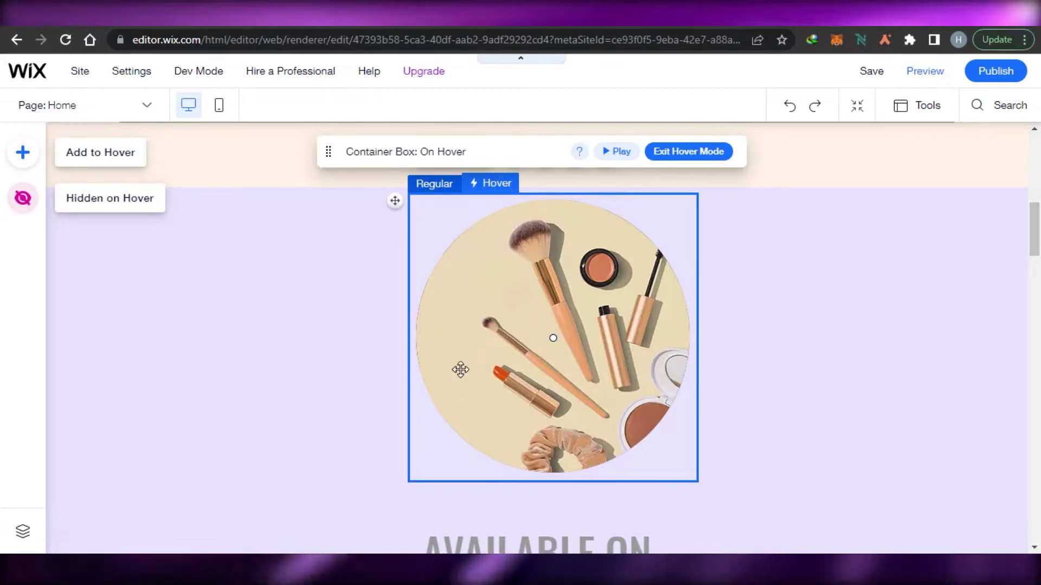
- Swap the hover box's photo for the Mother Daughter Portrait from Media from Wix
{"action": "key", "text": "Escape"}
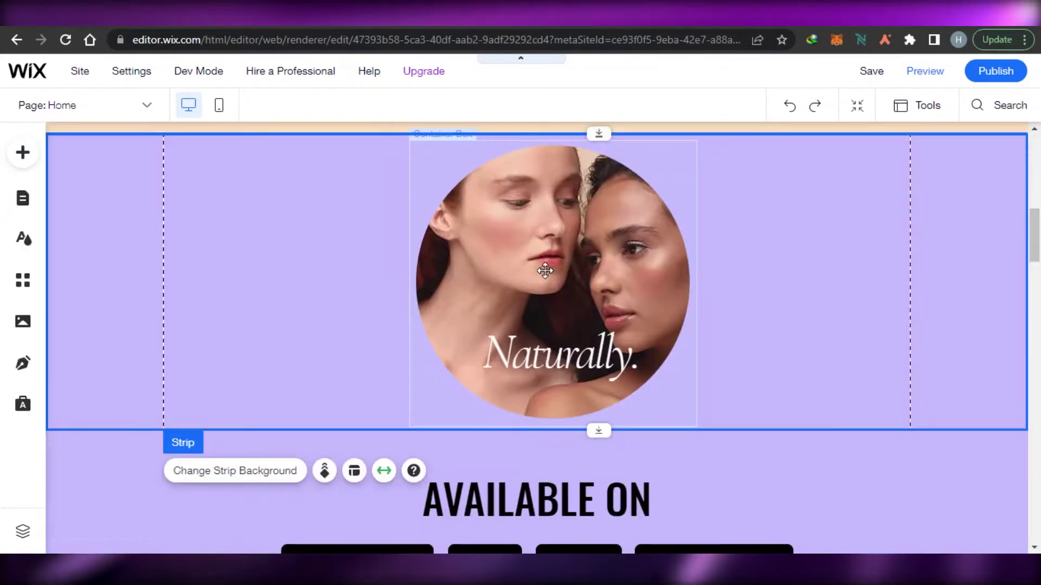
{"action": "left_click", "coordinate": [572, 269]}
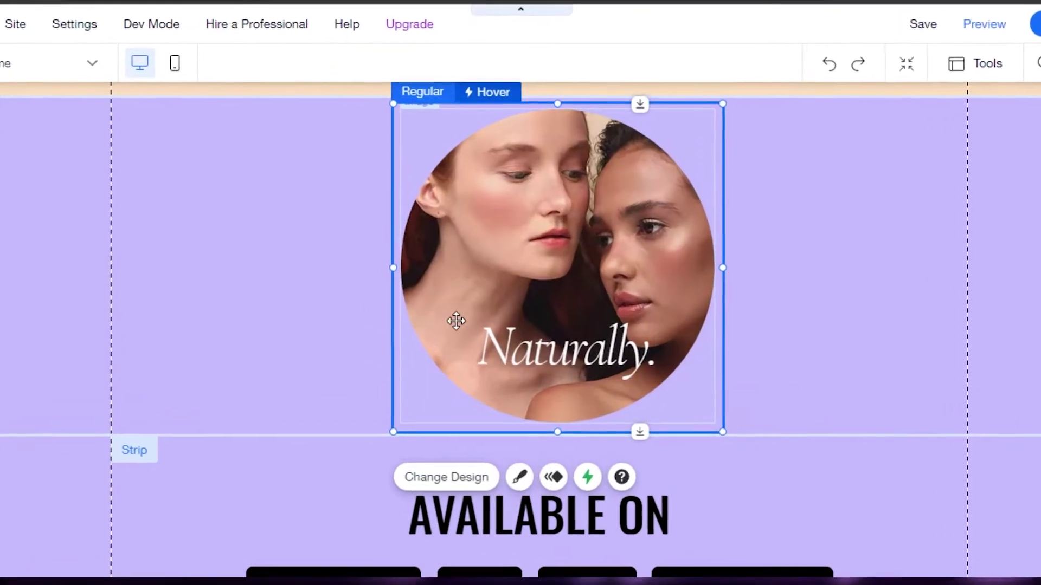
{"action": "left_click", "coordinate": [522, 152]}
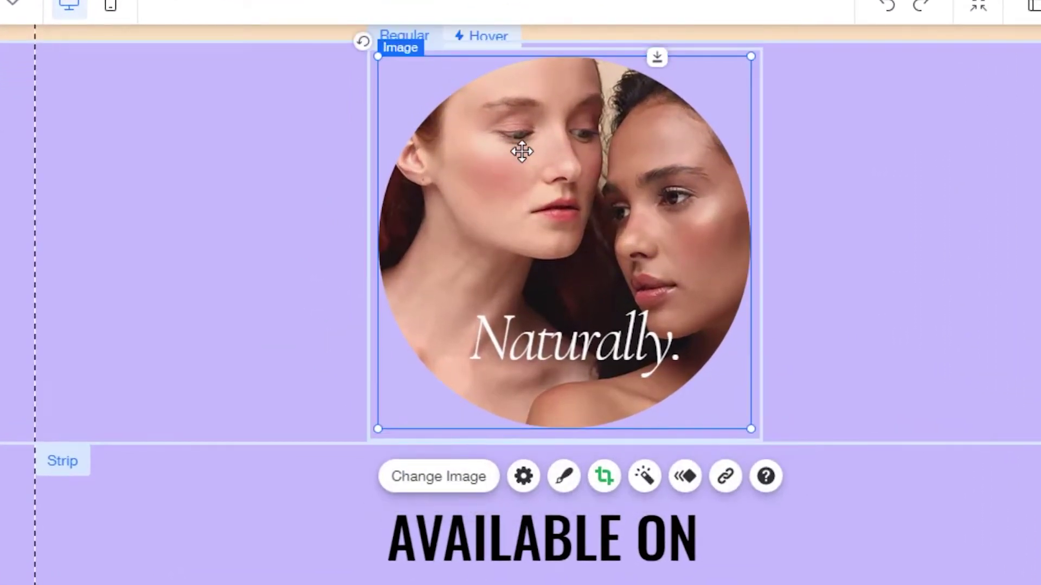
{"action": "left_click", "coordinate": [440, 477]}
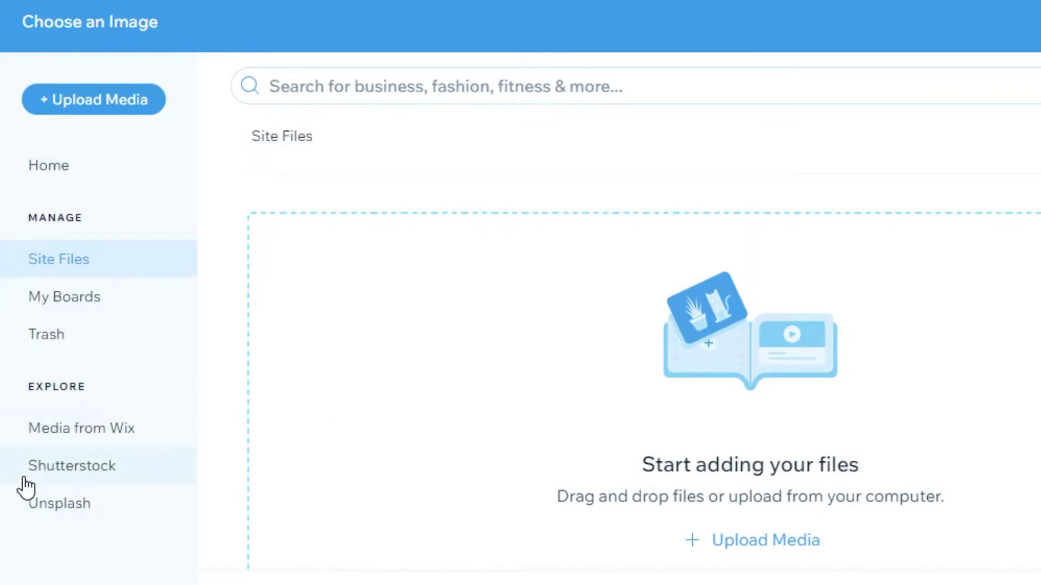
{"action": "left_click", "coordinate": [116, 443]}
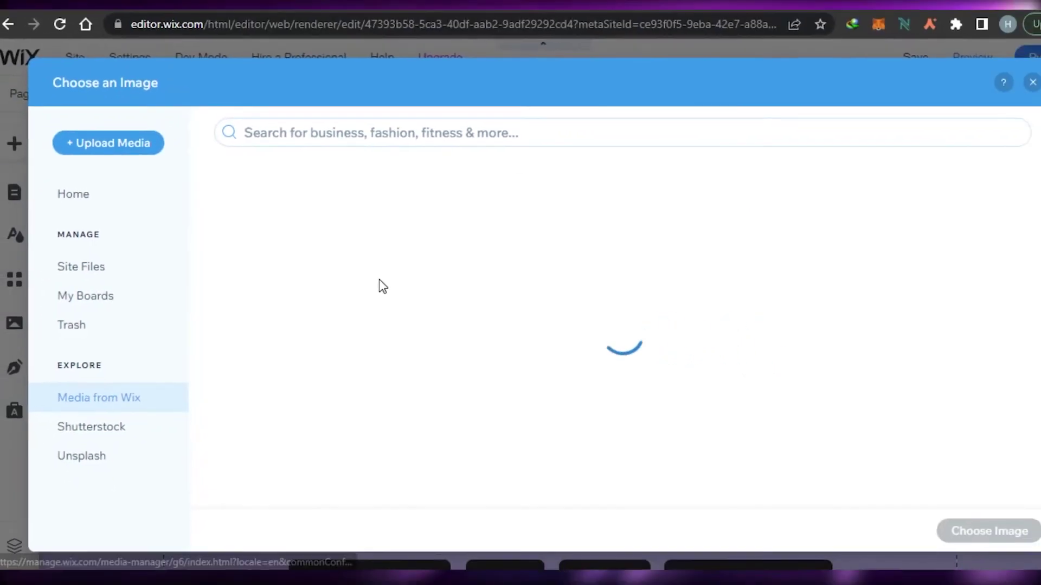
{"action": "left_click_drag", "start_coordinate": [1001, 219], "coordinate": [1000, 279]}
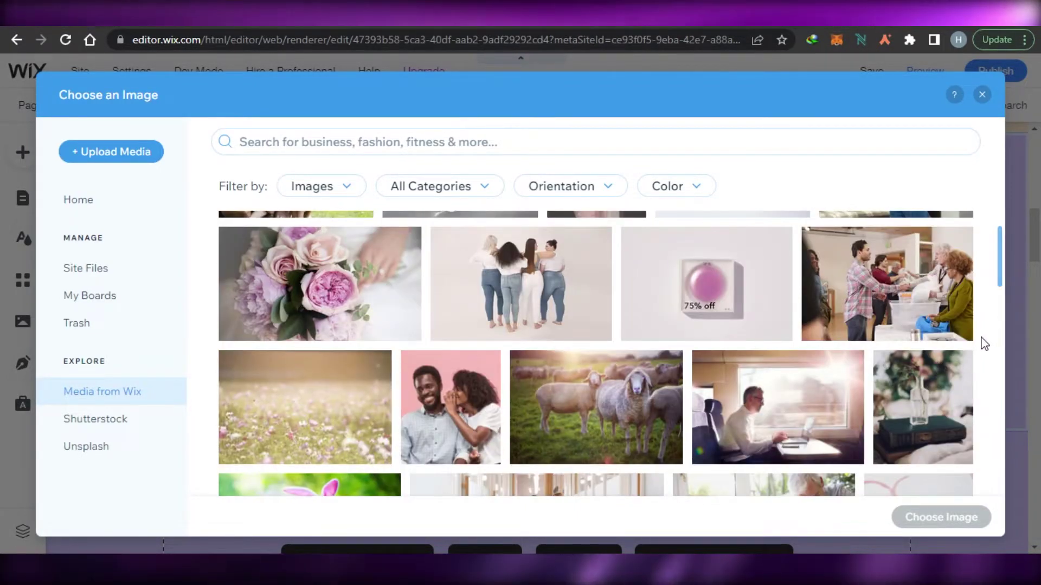
{"action": "scroll", "coordinate": [1002, 268], "scroll_direction": "up", "scroll_amount": 1}
{"action": "scroll", "coordinate": [1000, 210], "scroll_direction": "up", "scroll_amount": 4}
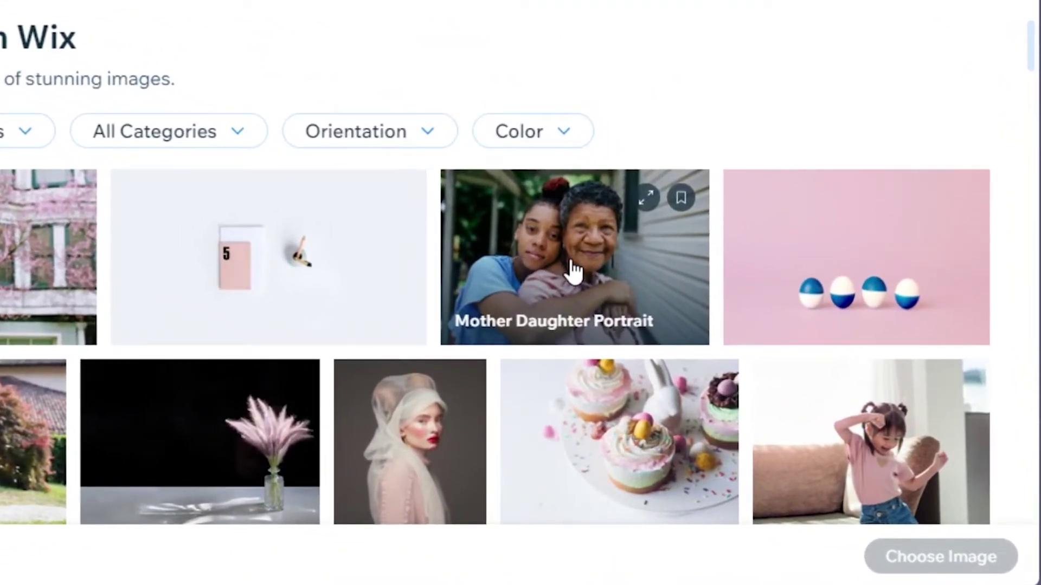
{"action": "left_click", "coordinate": [574, 271]}
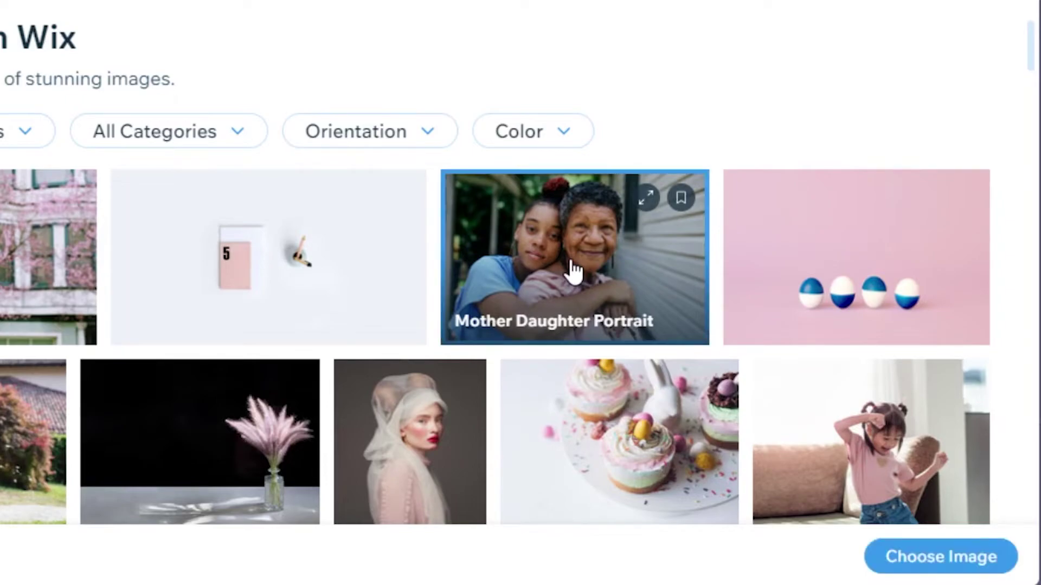
{"action": "left_click", "coordinate": [915, 559]}
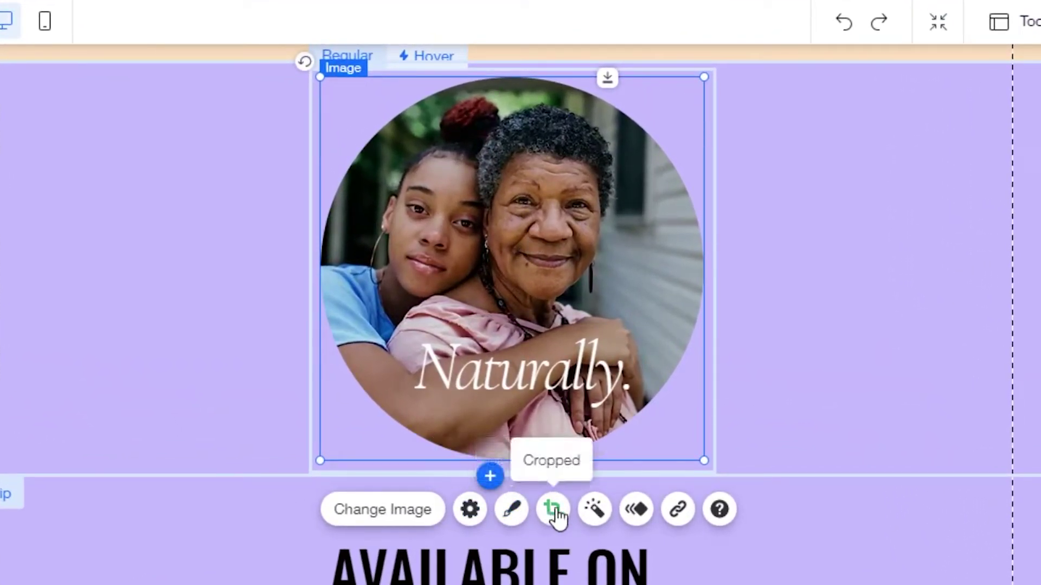
- Open the photo's Customize Design options and page through the frame presets
{"action": "left_click", "coordinate": [518, 512]}
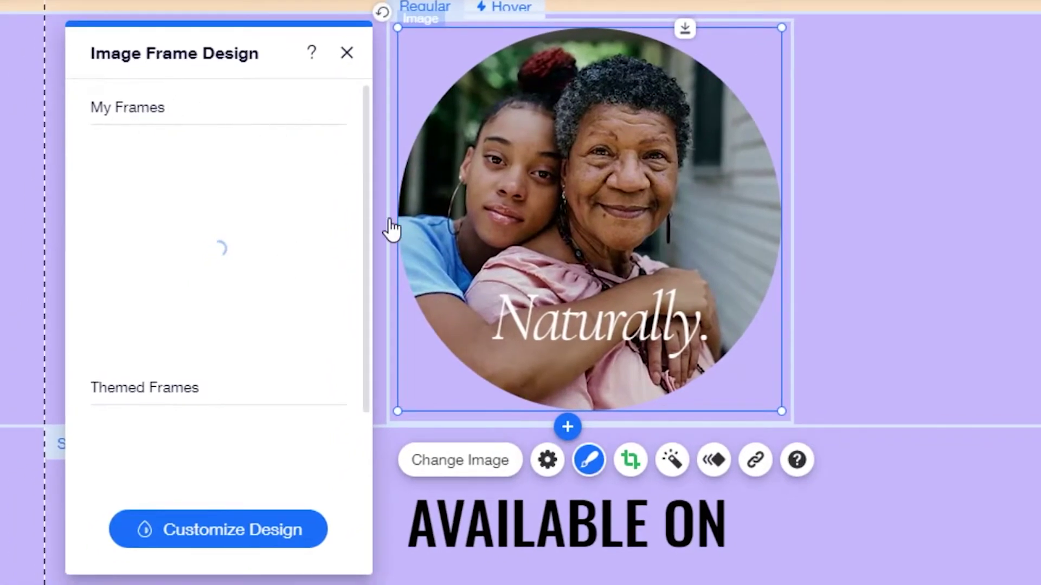
{"action": "scroll", "coordinate": [361, 312], "scroll_direction": "down", "scroll_amount": 3}
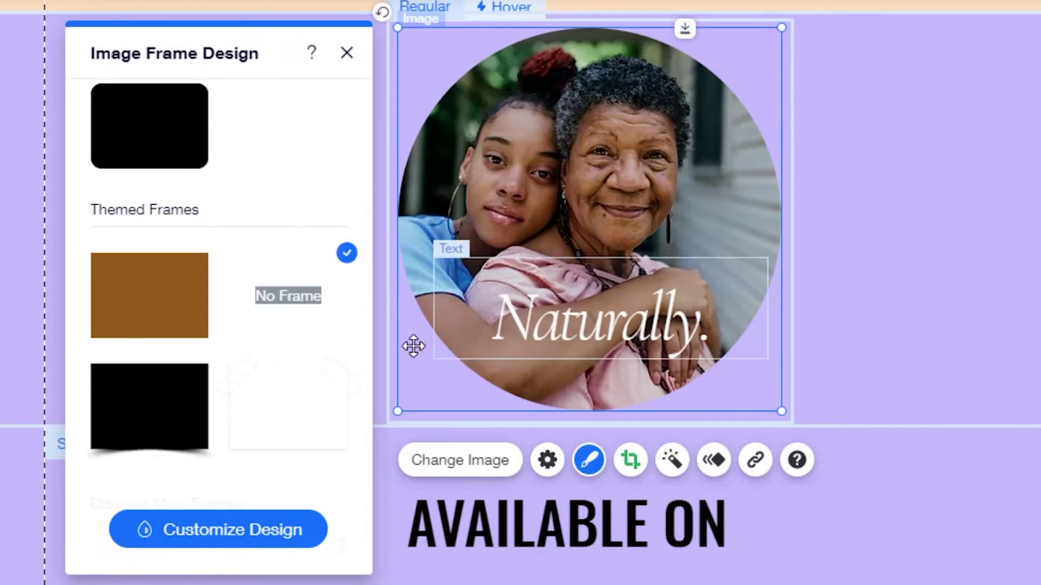
{"action": "left_click", "coordinate": [199, 527]}
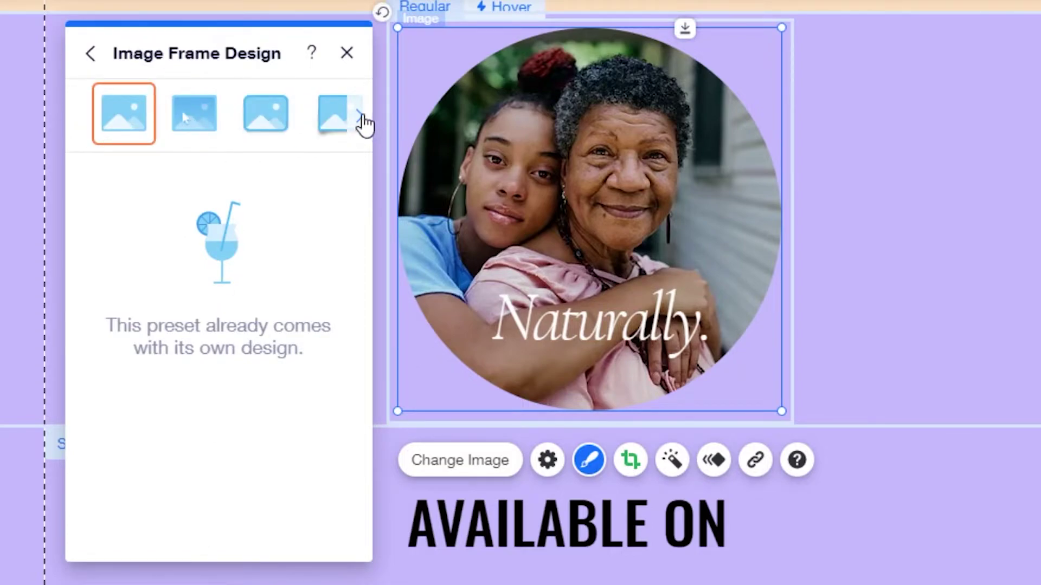
{"action": "left_click", "coordinate": [360, 116]}
{"action": "left_click", "coordinate": [360, 116]}
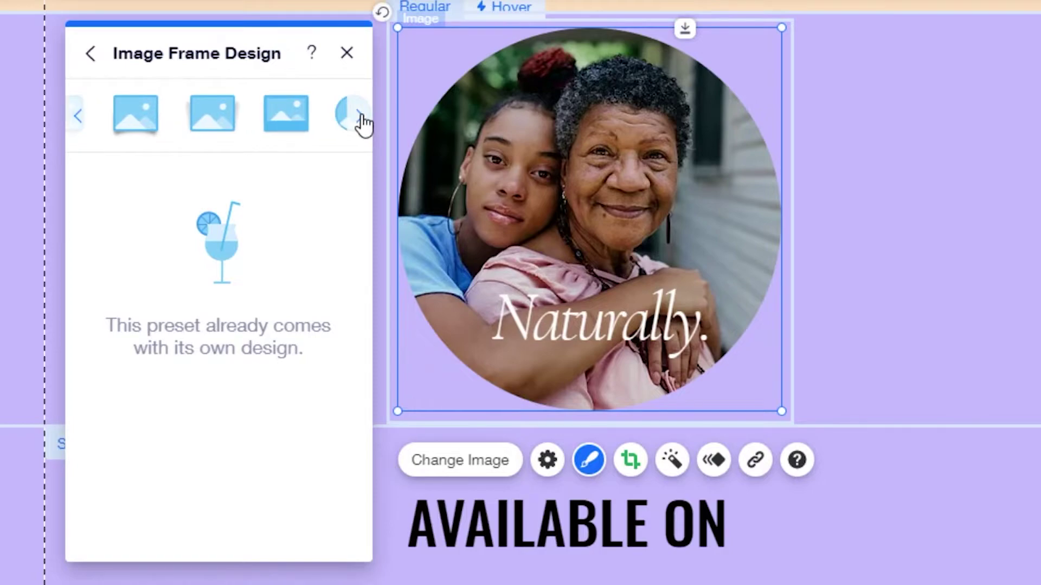
{"action": "left_click", "coordinate": [360, 116]}
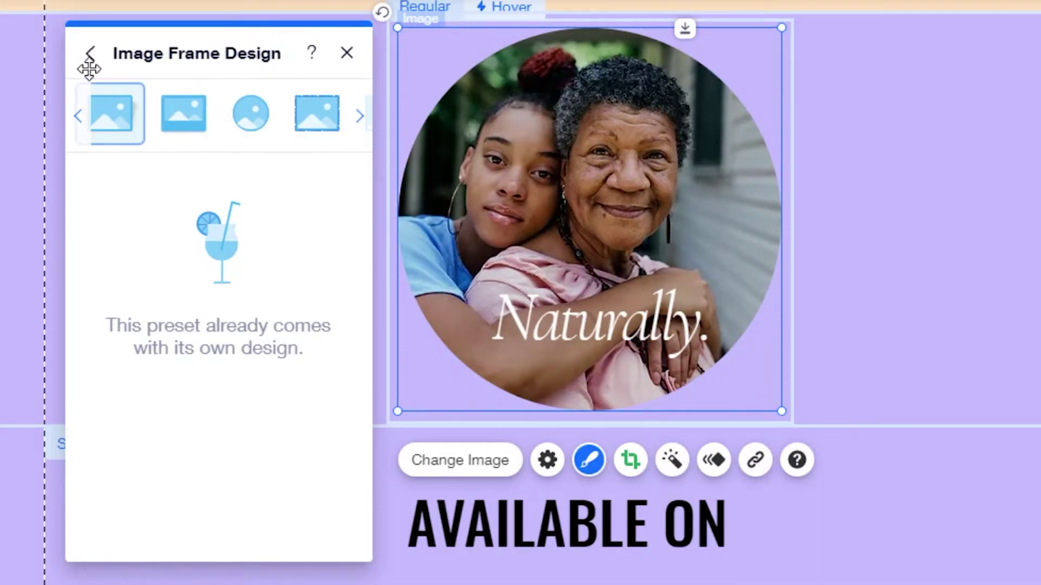
- Shift the mother-daughter photo inside its circular crop and apply, leaving filters unchanged
{"action": "left_click", "coordinate": [630, 461]}
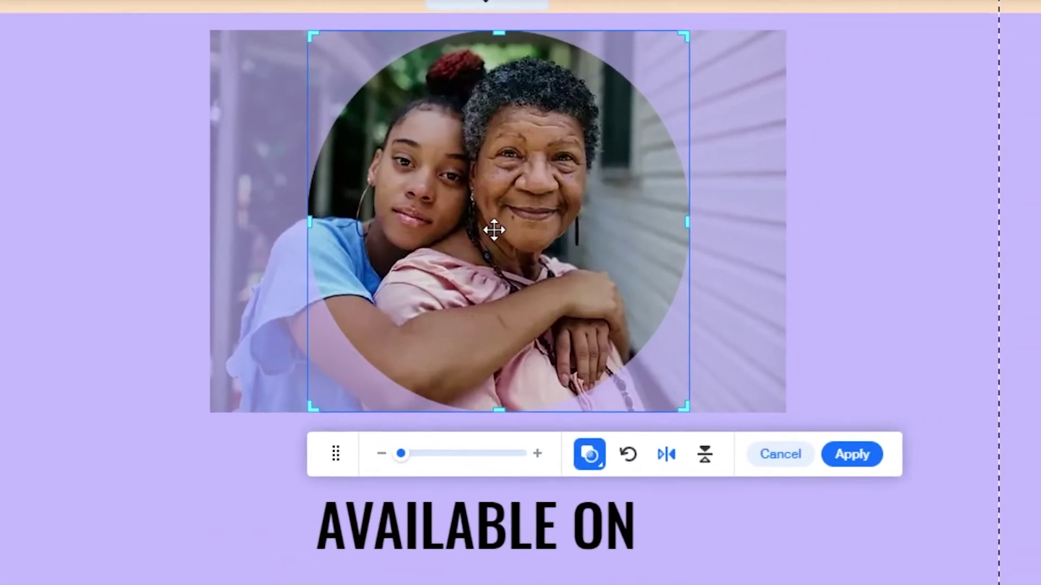
{"action": "mouse_move", "coordinate": [510, 230]}
{"action": "left_mouse_down"}
{"action": "mouse_move", "coordinate": [534, 230]}
{"action": "mouse_move", "coordinate": [507, 232]}
{"action": "mouse_move", "coordinate": [516, 233]}
{"action": "left_mouse_up"}
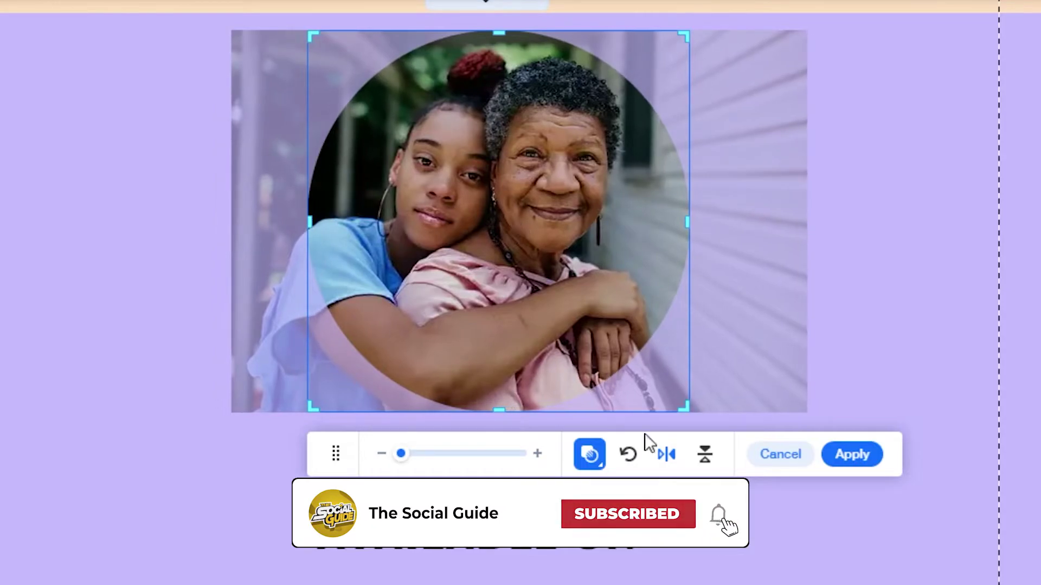
{"action": "left_click", "coordinate": [845, 458]}
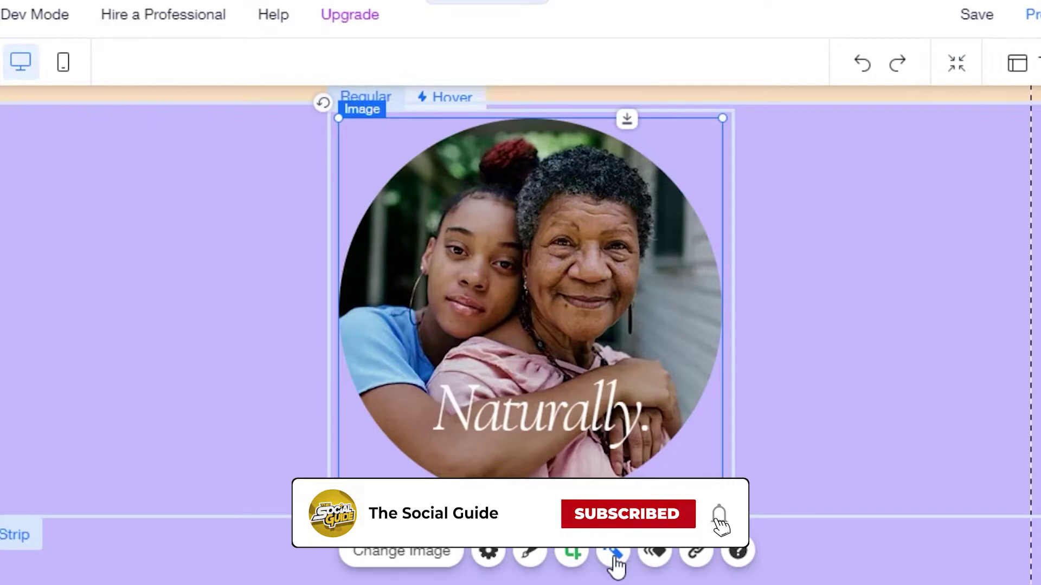
{"action": "left_click", "coordinate": [615, 555]}
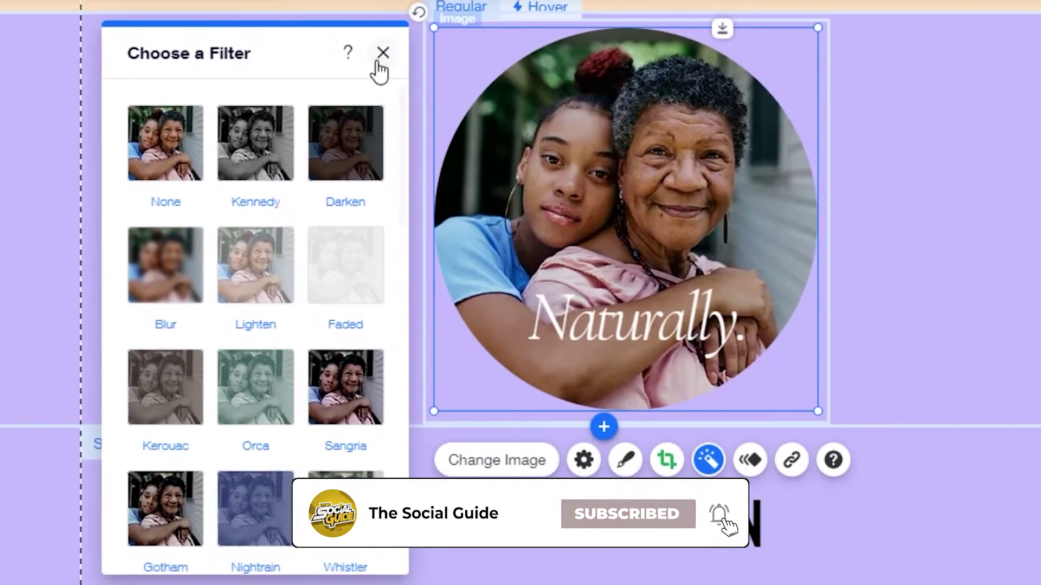
{"action": "left_click", "coordinate": [380, 57]}
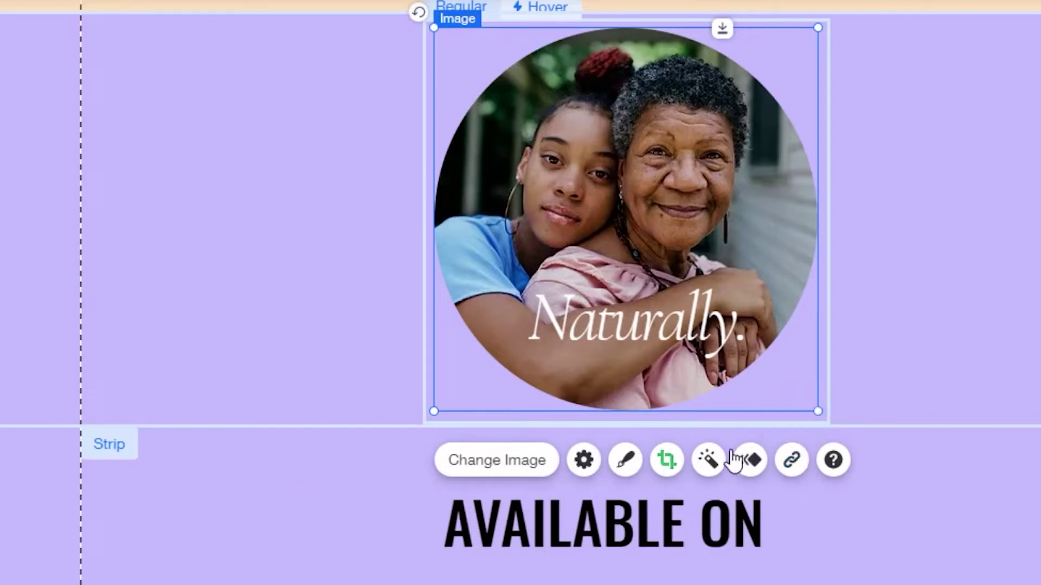
{"action": "left_click", "coordinate": [793, 460]}
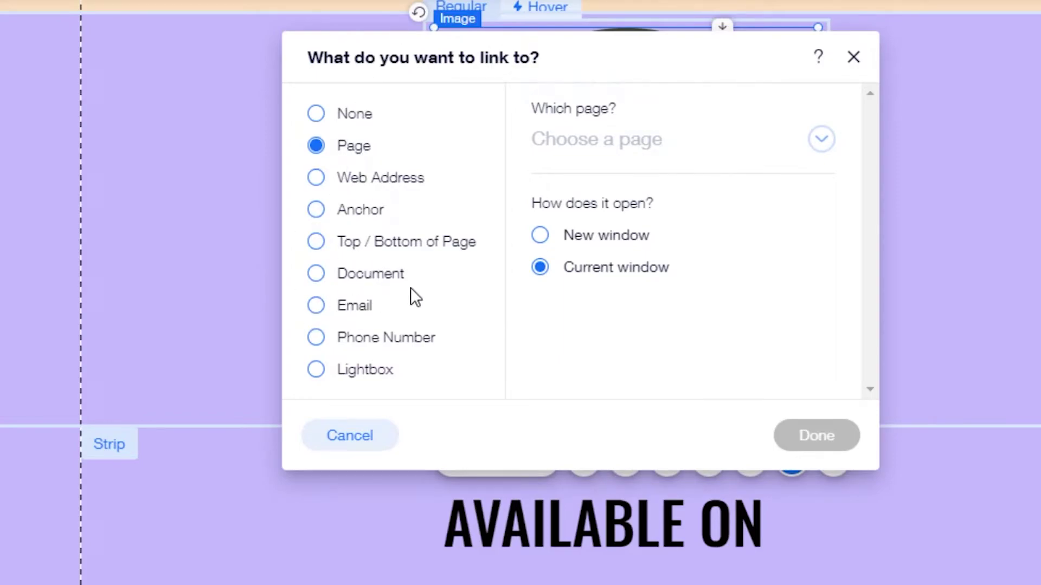
{"action": "left_click", "coordinate": [853, 58]}
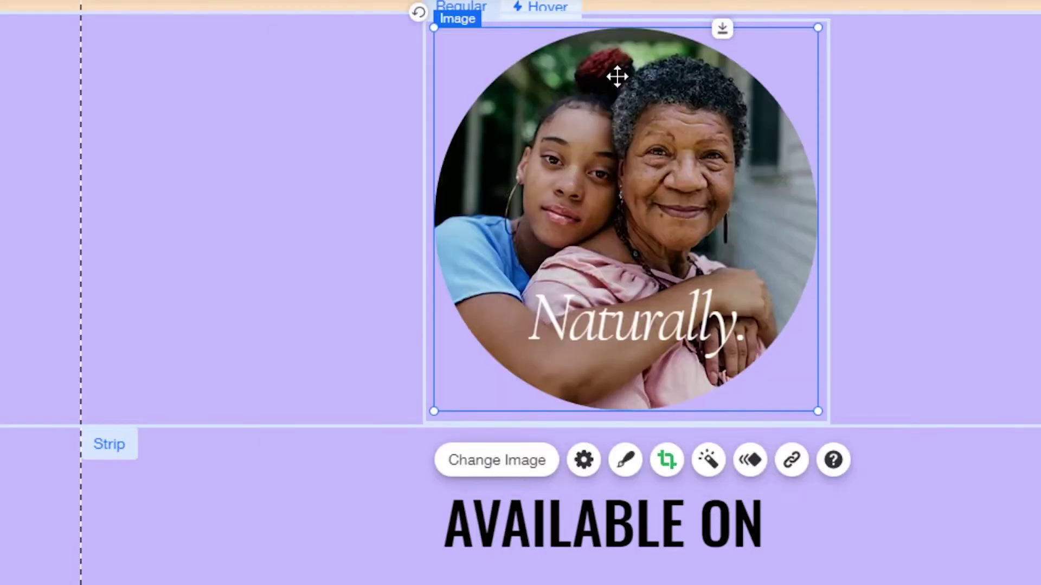
{"action": "left_click", "coordinate": [584, 461]}
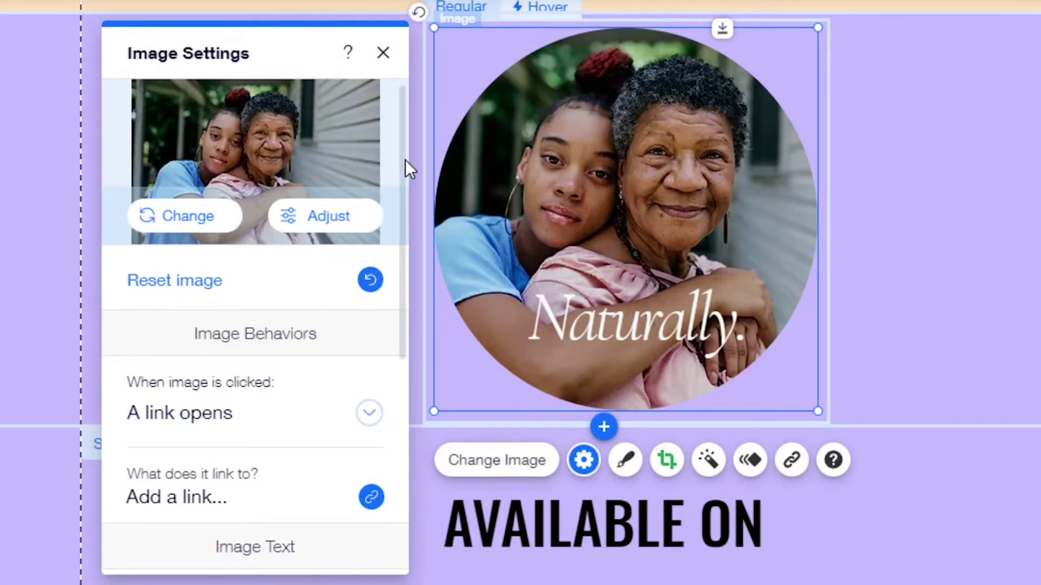
{"action": "left_click_drag", "start_coordinate": [405, 159], "coordinate": [401, 327]}
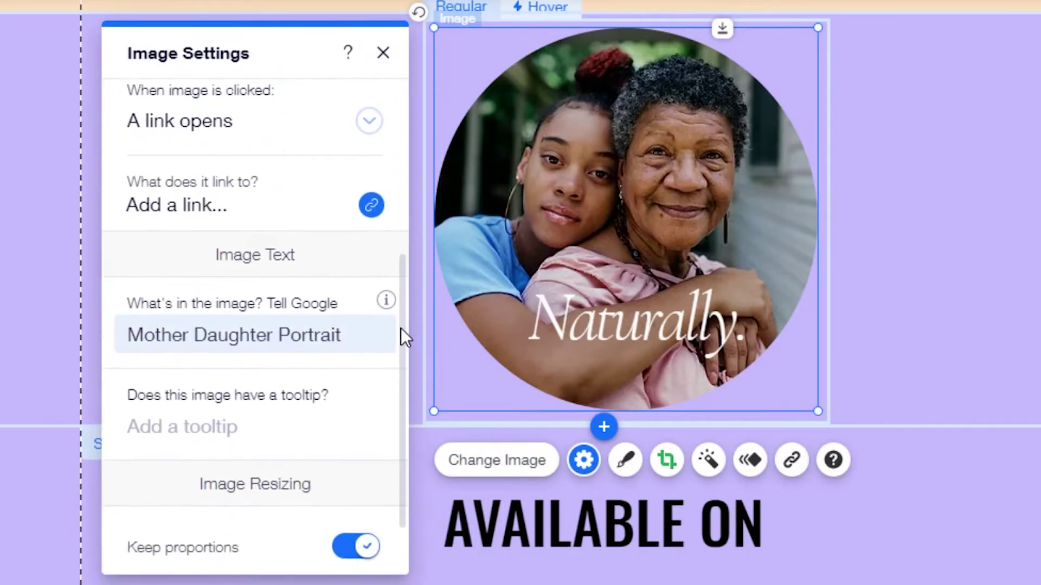
{"action": "left_click", "coordinate": [383, 54]}
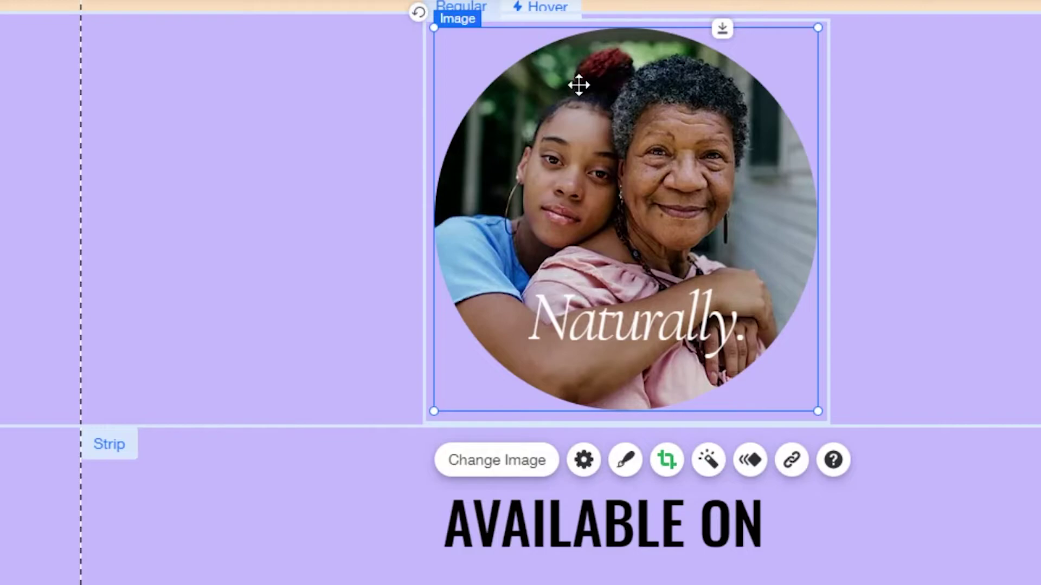
- Retype the portrait's 'Naturally.' caption as 'HAPPY'
{"action": "left_click", "coordinate": [640, 339]}
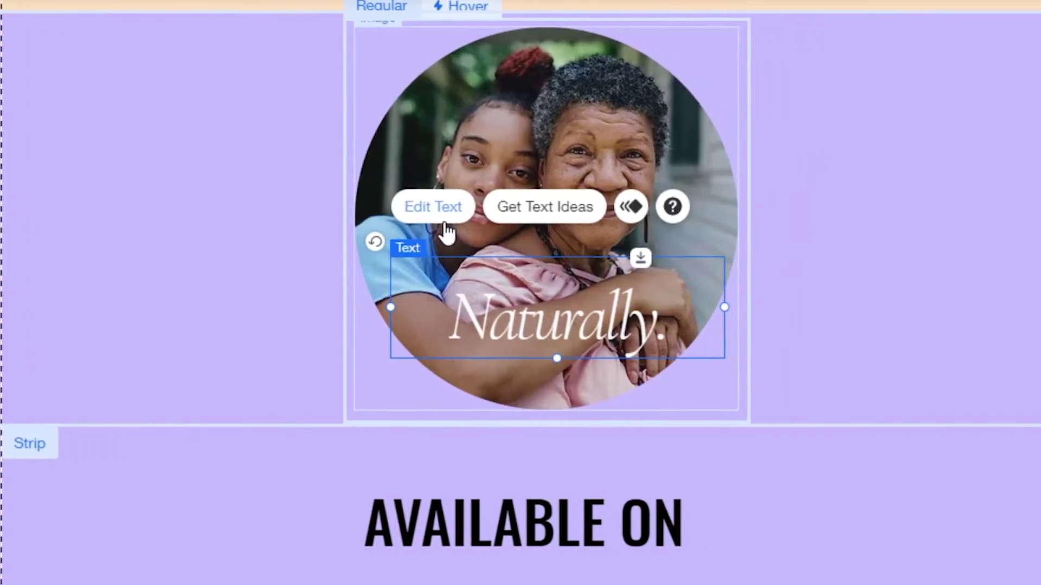
{"action": "left_click", "coordinate": [343, 206]}
{"action": "type", "text": "HAPPY"}
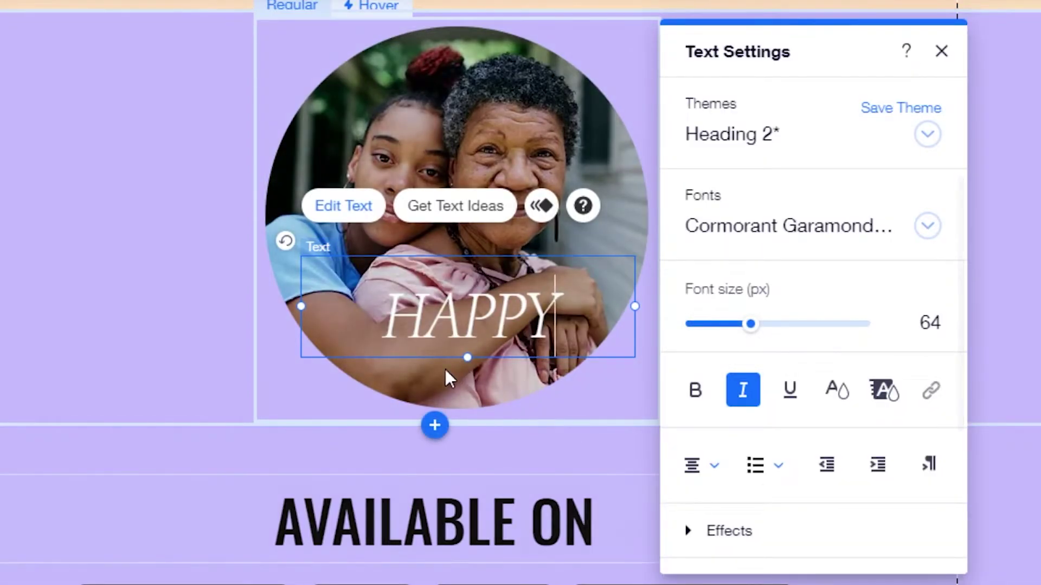
{"action": "left_click", "coordinate": [943, 53]}
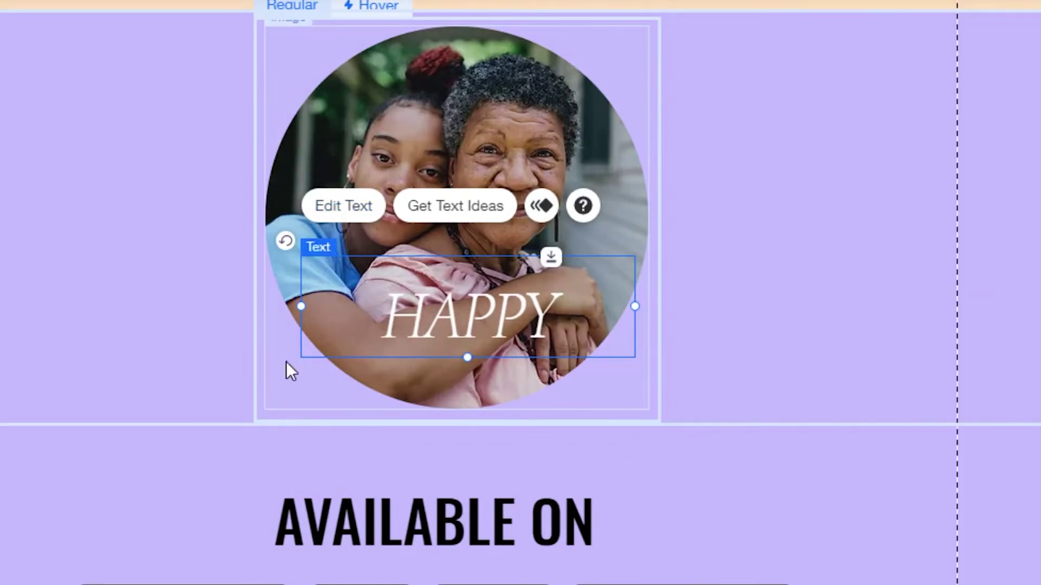
{"action": "left_click", "coordinate": [852, 222]}
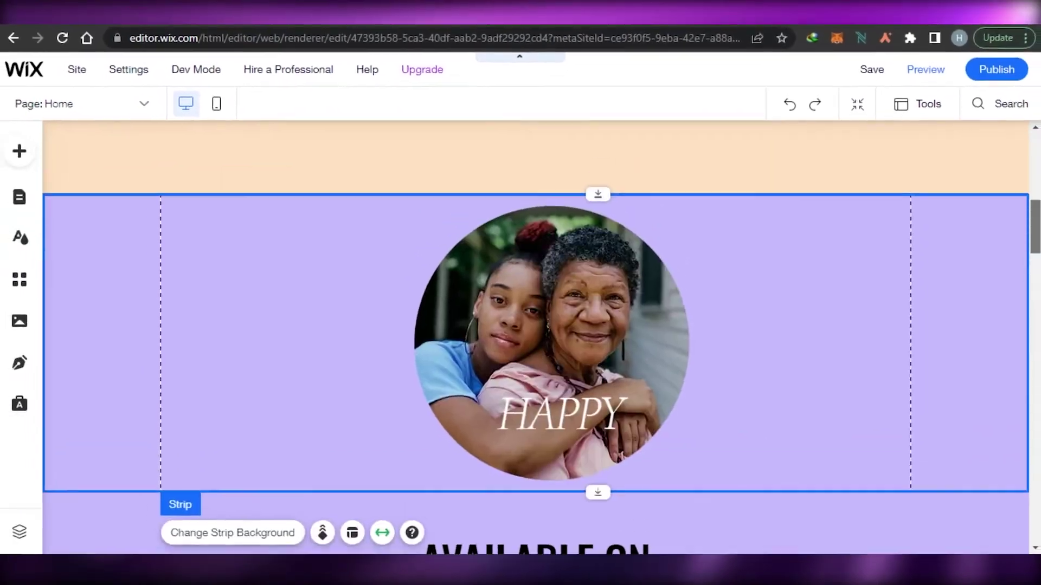
{"action": "scroll", "coordinate": [441, 320], "scroll_direction": "up", "scroll_amount": 1}
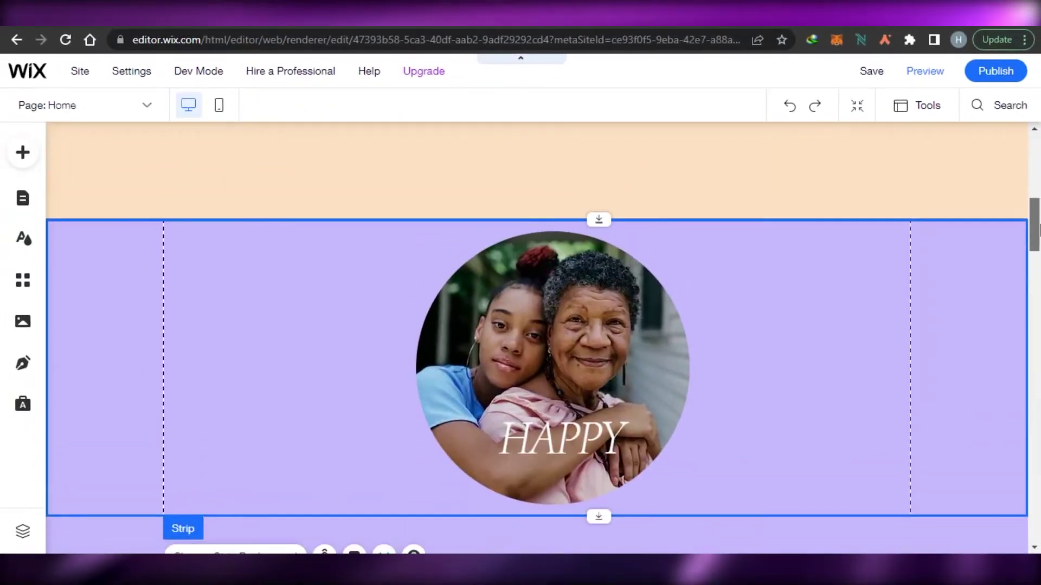
{"action": "scroll", "coordinate": [441, 321], "scroll_direction": "down", "scroll_amount": 1}
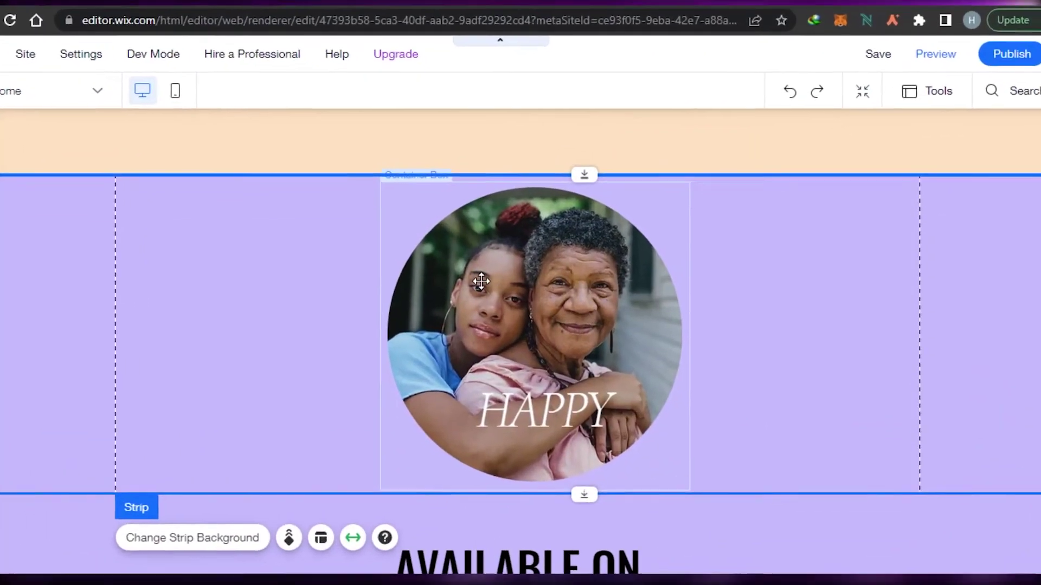
{"action": "left_click", "coordinate": [571, 284]}
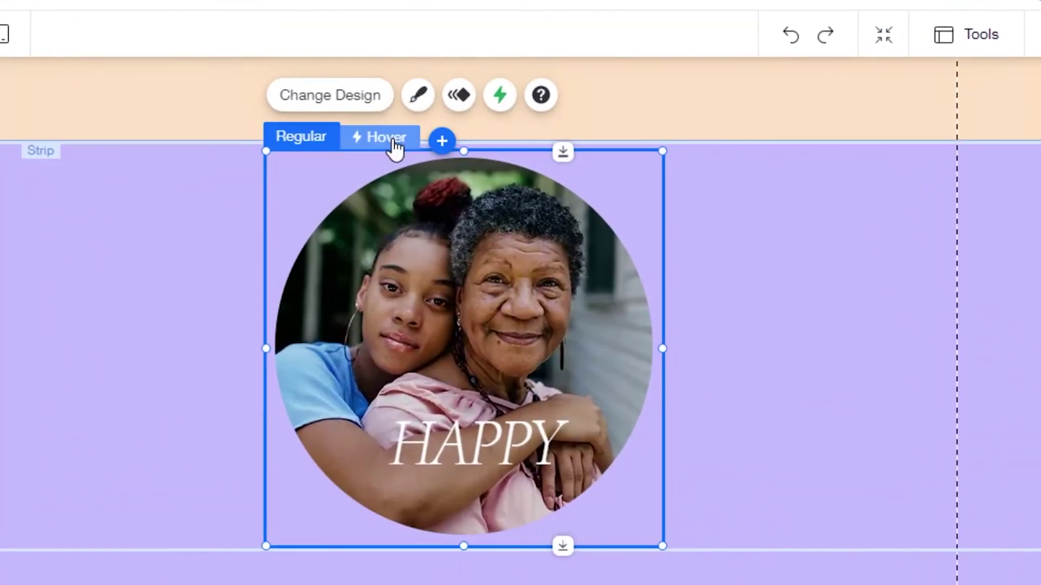
{"action": "left_click", "coordinate": [433, 152]}
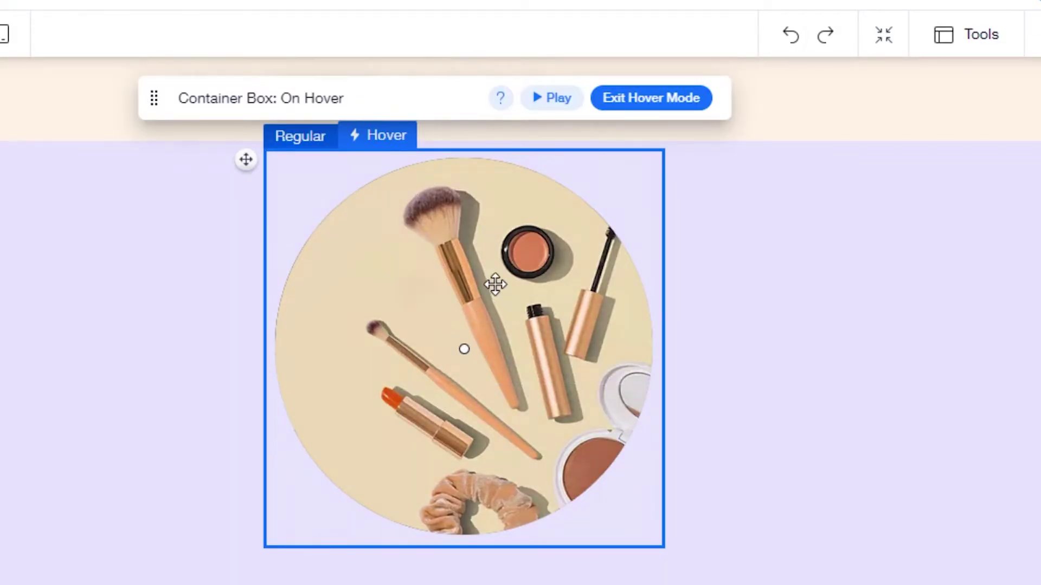
{"action": "left_click", "coordinate": [549, 105]}
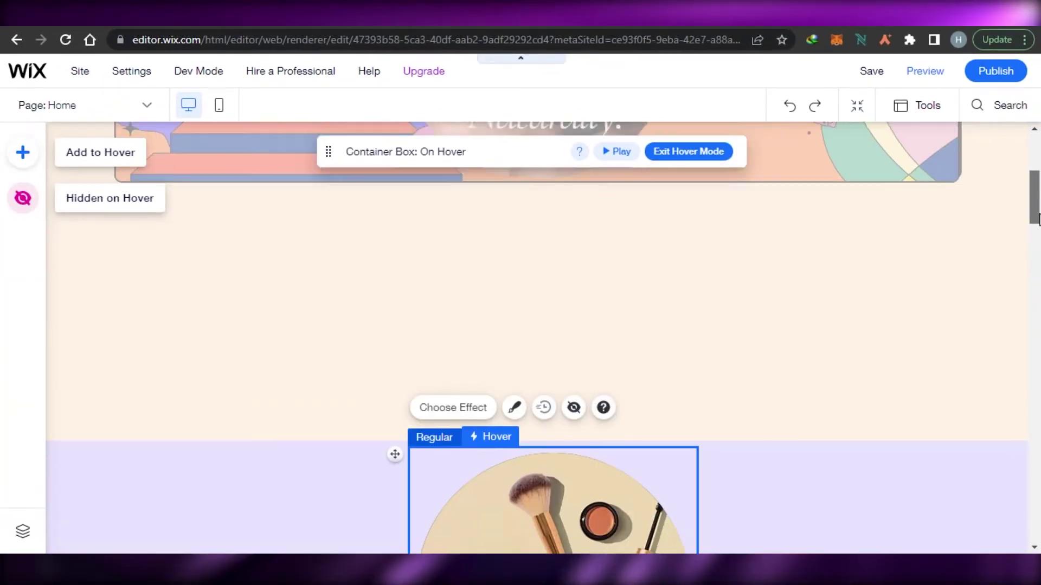
{"action": "scroll", "coordinate": [1038, 247], "scroll_direction": "down", "scroll_amount": 5}
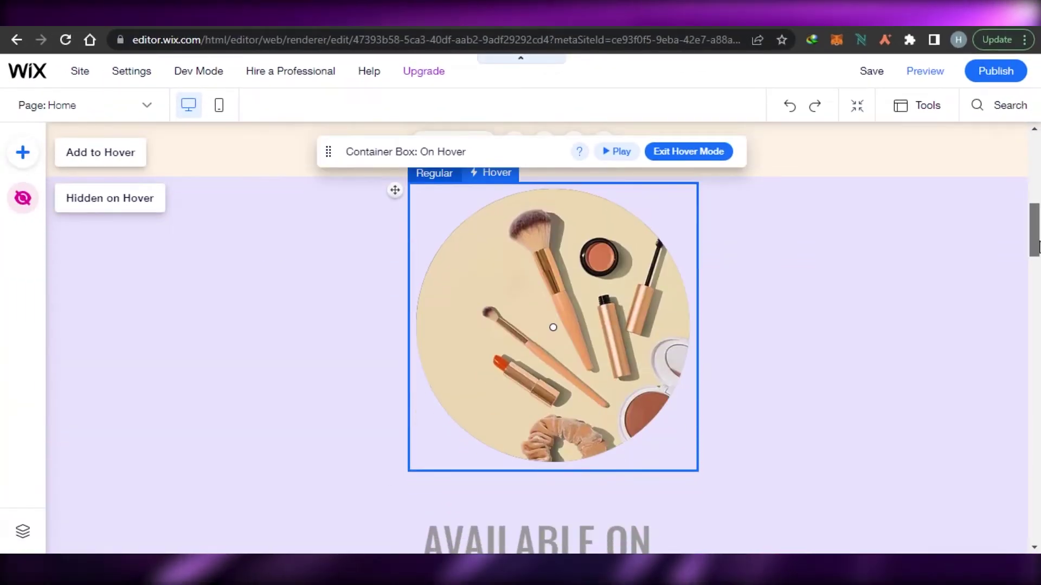
{"action": "scroll", "coordinate": [553, 217], "scroll_direction": "up", "scroll_amount": 1}
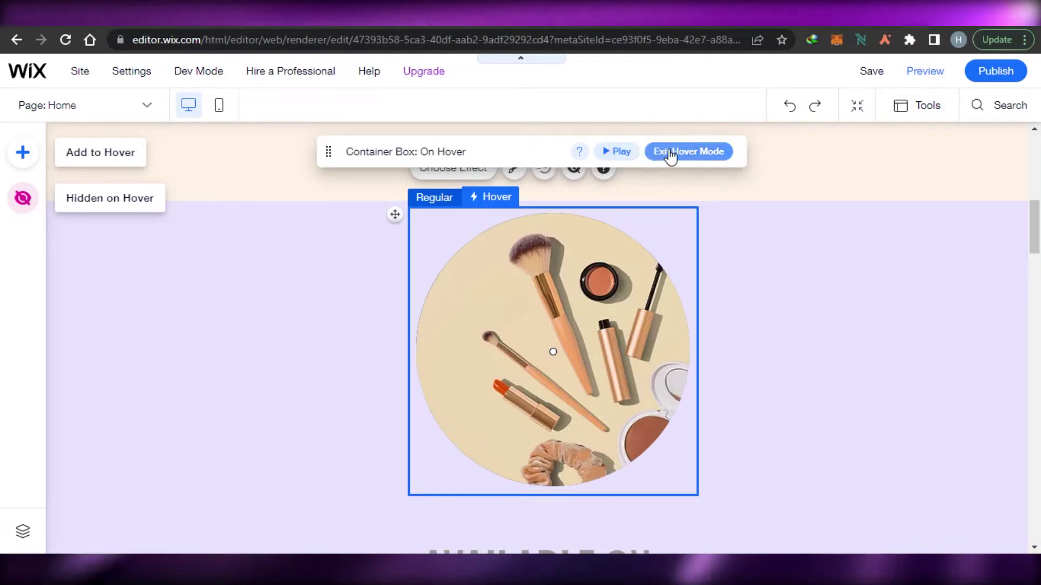
{"action": "left_click", "coordinate": [688, 151]}
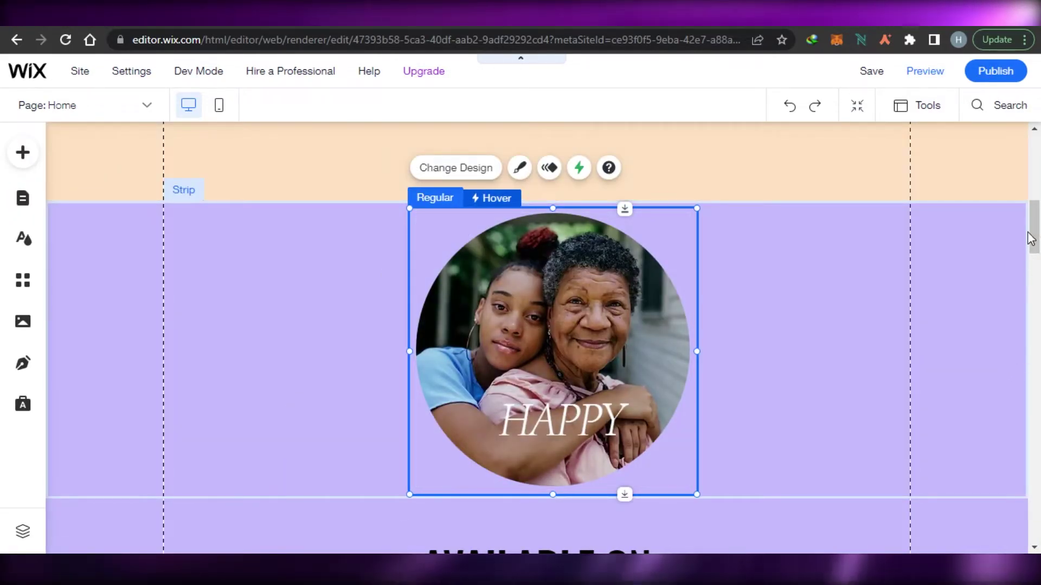
- Shrink the HAPPY hover box to 368 by 359 from its bottom-left corner
{"action": "mouse_move", "coordinate": [1033, 226]}
{"action": "left_mouse_down"}
{"action": "mouse_move", "coordinate": [1037, 300]}
{"action": "mouse_move", "coordinate": [1036, 234]}
{"action": "mouse_move", "coordinate": [1035, 246]}
{"action": "left_mouse_up"}
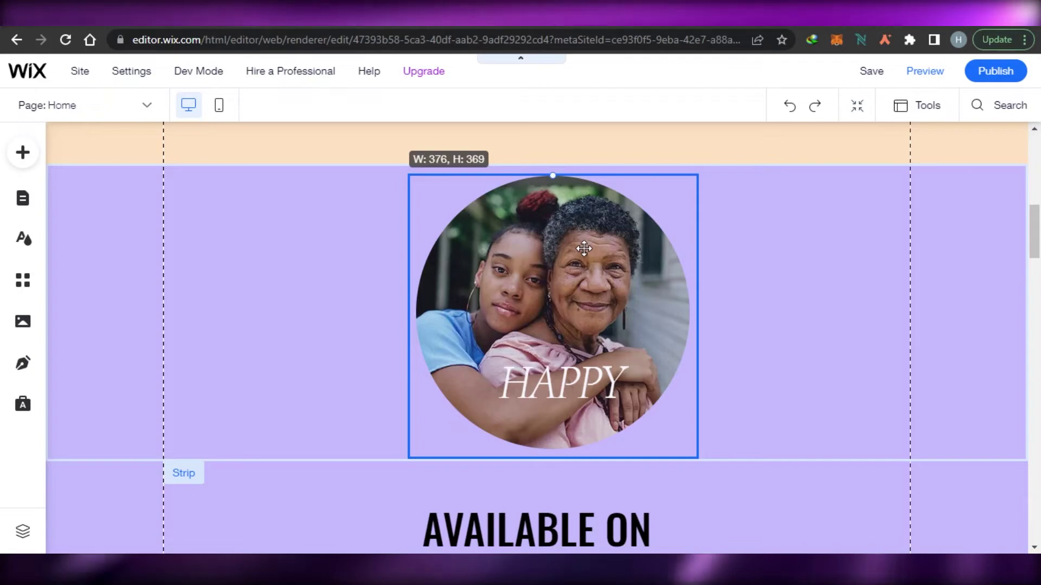
{"action": "left_click", "coordinate": [585, 269]}
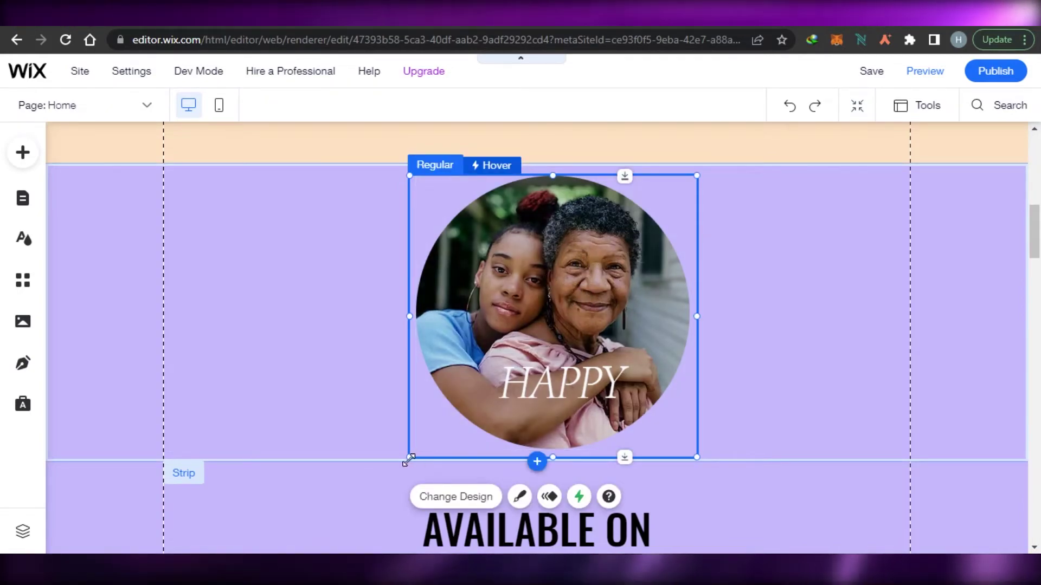
{"action": "left_click_drag", "start_coordinate": [410, 457], "coordinate": [480, 381]}
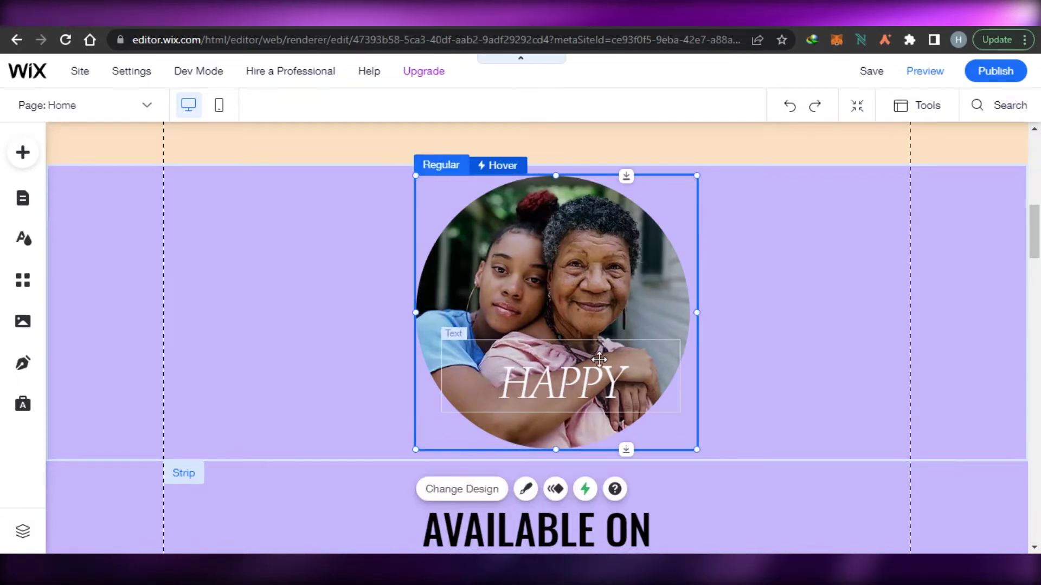
{"action": "left_click", "coordinate": [813, 320]}
{"action": "scroll", "coordinate": [246, 349], "scroll_direction": "down", "scroll_amount": 1}
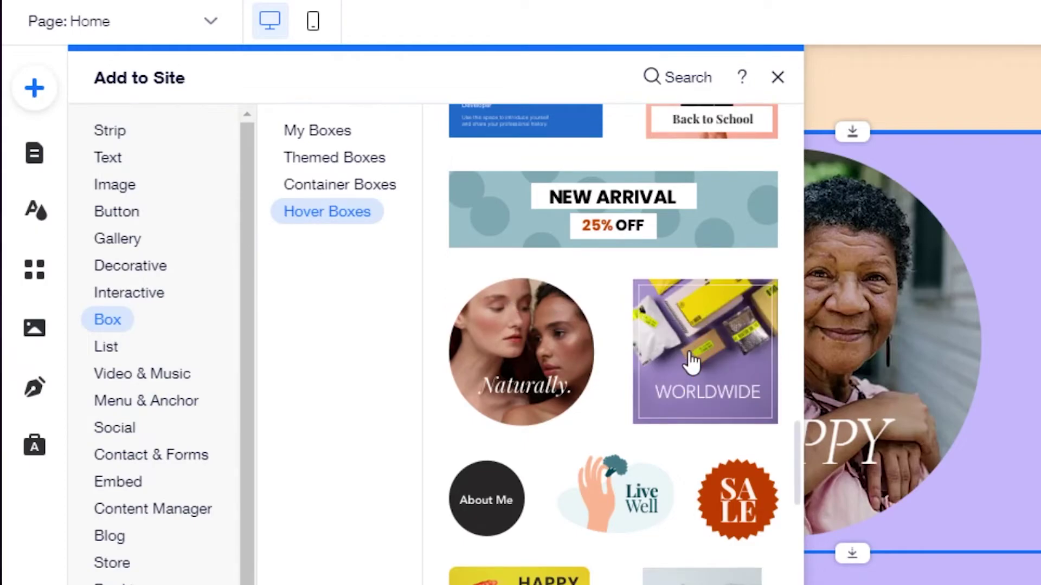
- Drag the purple WORLDWIDE hover box onto the right side of the lavender strip
{"action": "left_click_drag", "start_coordinate": [699, 356], "coordinate": [1040, 345]}
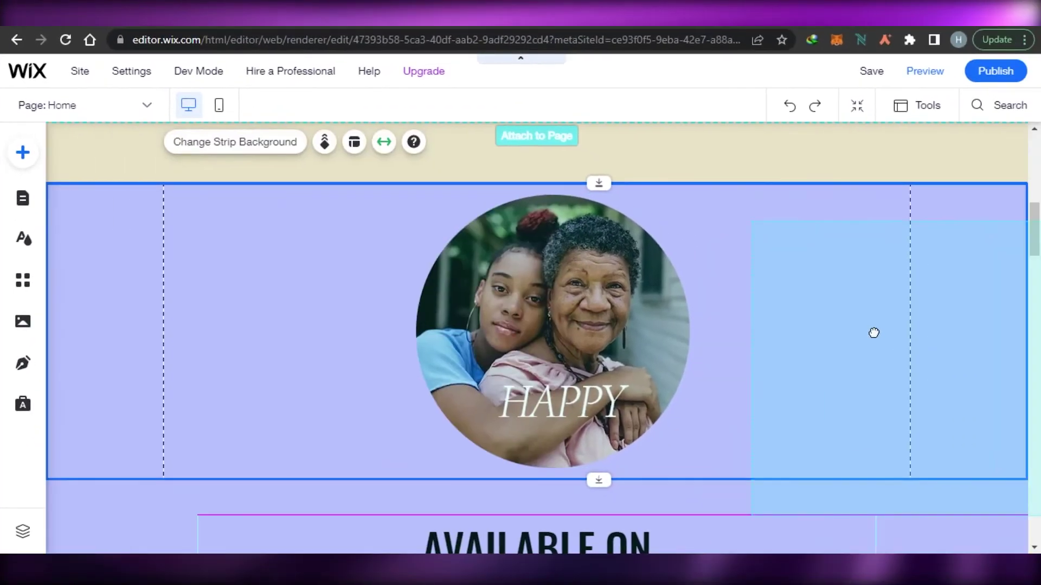
{"action": "left_click_drag", "start_coordinate": [874, 332], "coordinate": [869, 318]}
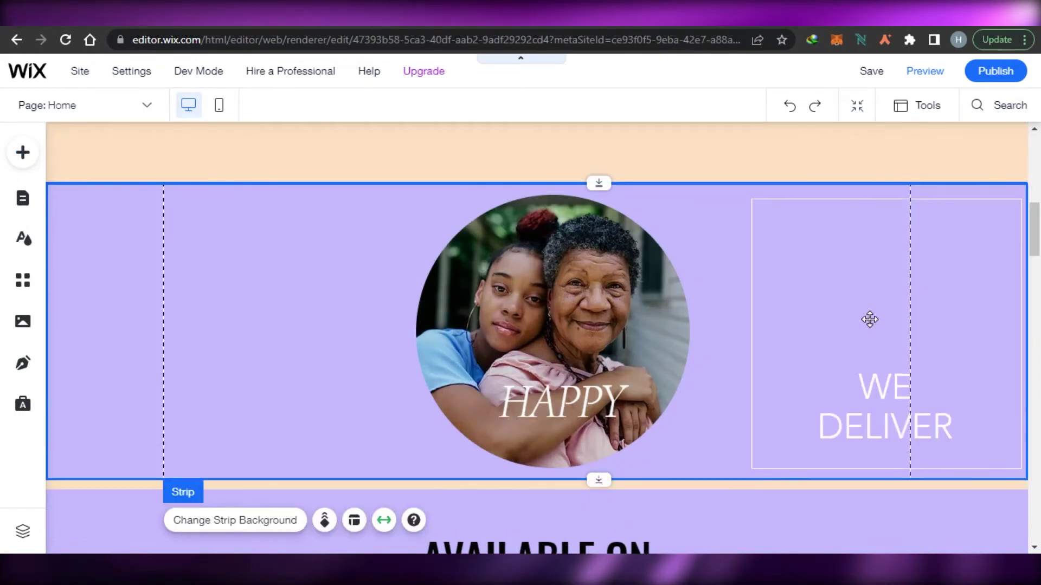